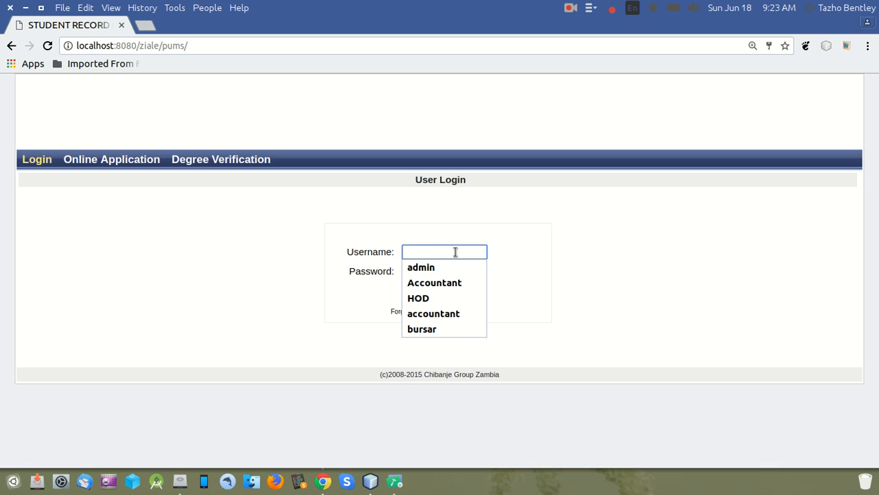
# Log in to the student records portal with the staff member's username and account password
pyautogui.click(455, 268)
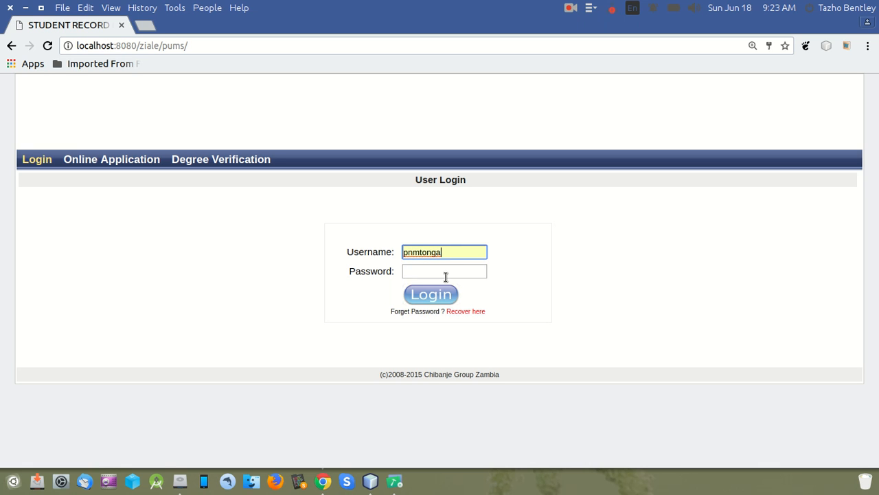
pyautogui.click(440, 272)
pyautogui.write('•••••')
pyautogui.click(428, 298)
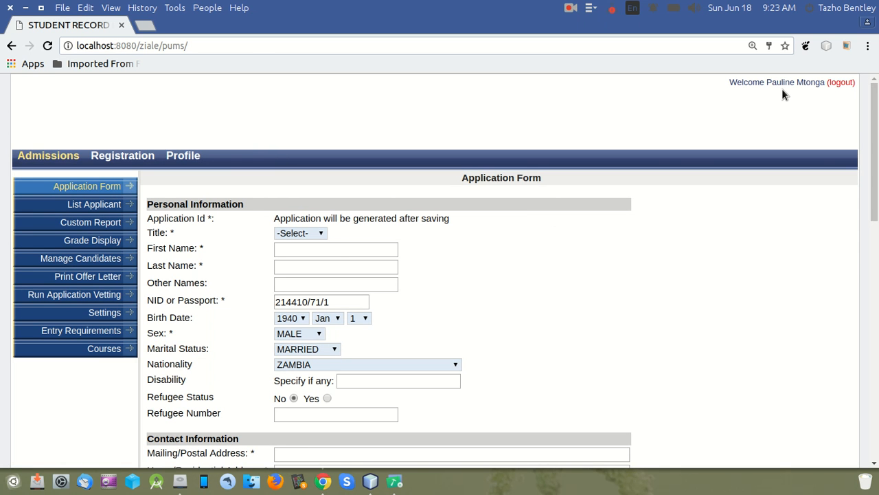
# Change the Name in the user profile to "Head of Admissions", save the update and reload the page
pyautogui.click(188, 158)
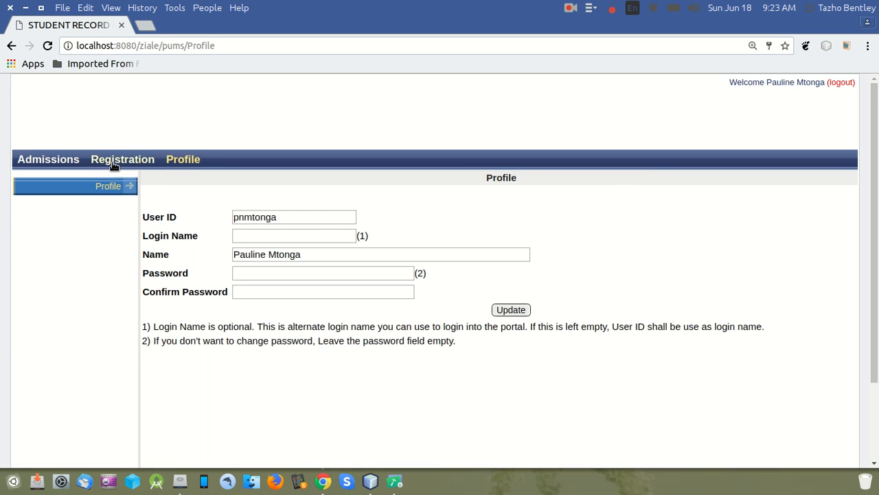
pyautogui.click(61, 161)
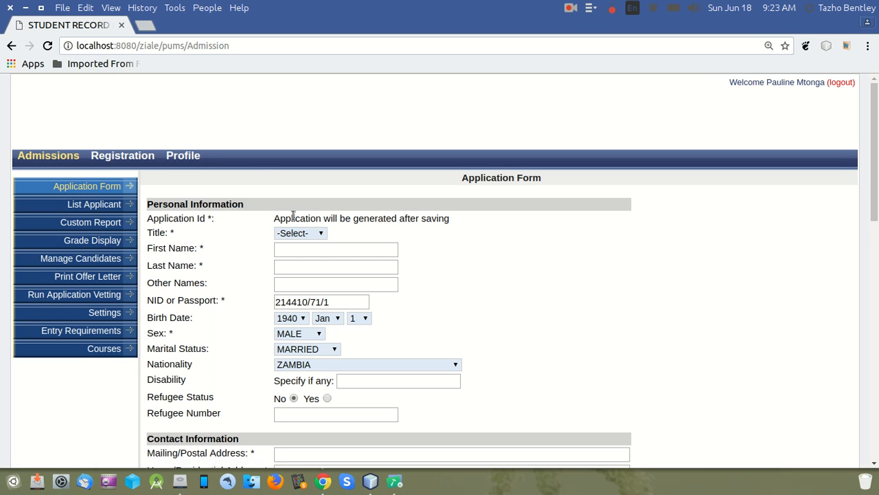
pyautogui.click(186, 158)
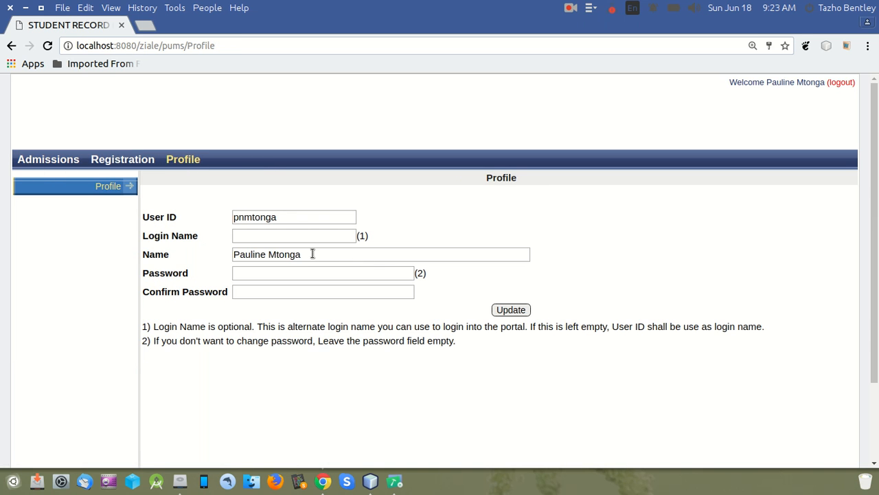
pyautogui.moveTo(313, 253); pyautogui.dragTo(205, 252)
pyautogui.write('Hea')
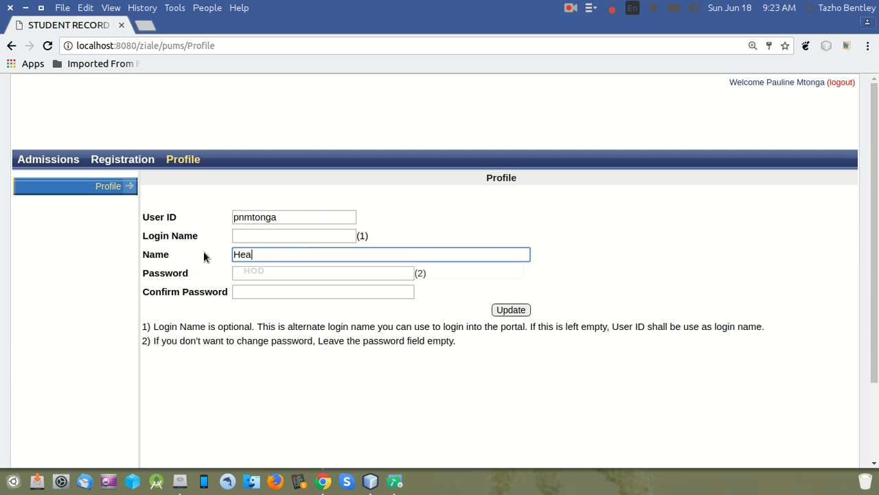
pyautogui.write('d of Admissi')
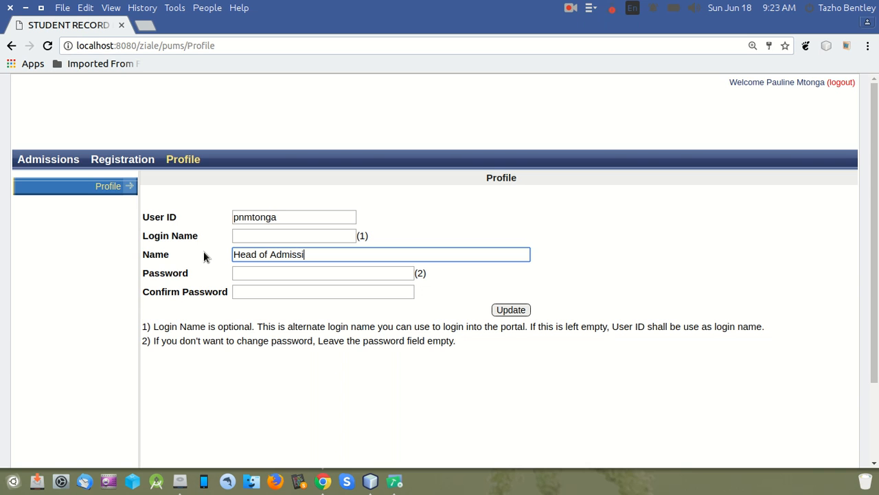
pyautogui.write('ons')
pyautogui.click(516, 309)
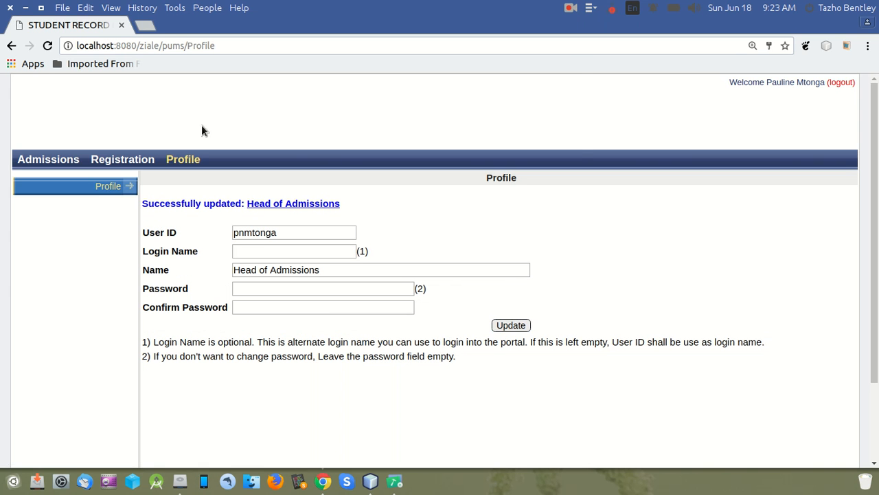
pyautogui.click(47, 46)
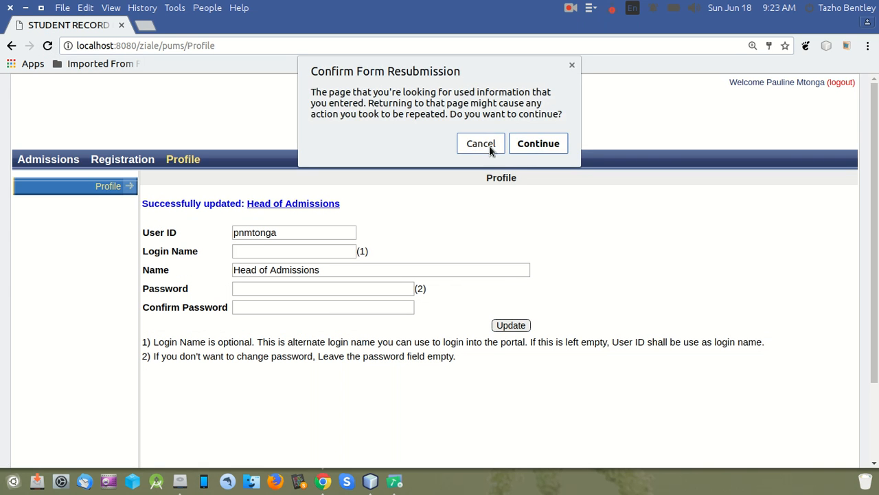
pyautogui.click(557, 144)
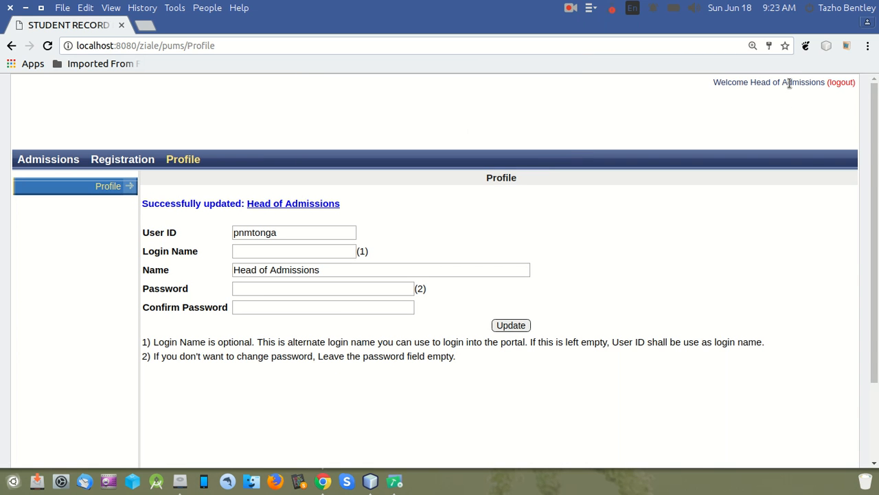
# Open the admissions application form and review its personal, contact, next of kin, employment and references sections
pyautogui.click(51, 160)
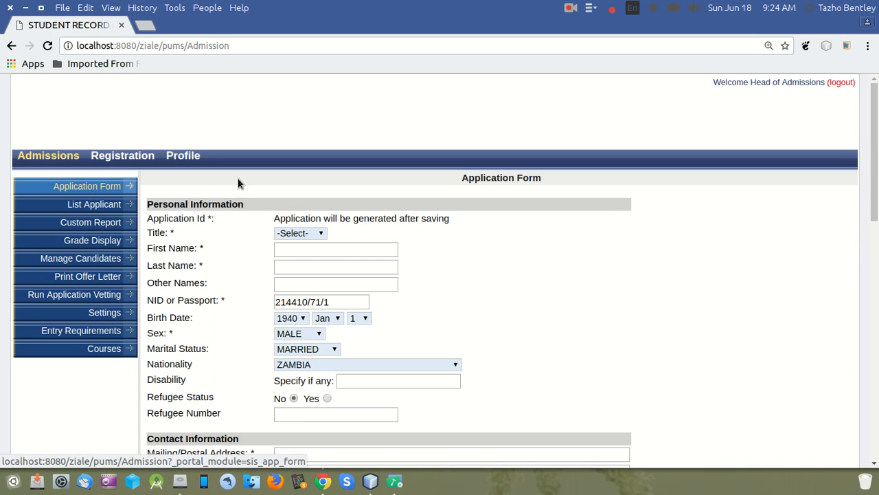
pyautogui.scroll(-10, 440, 268)
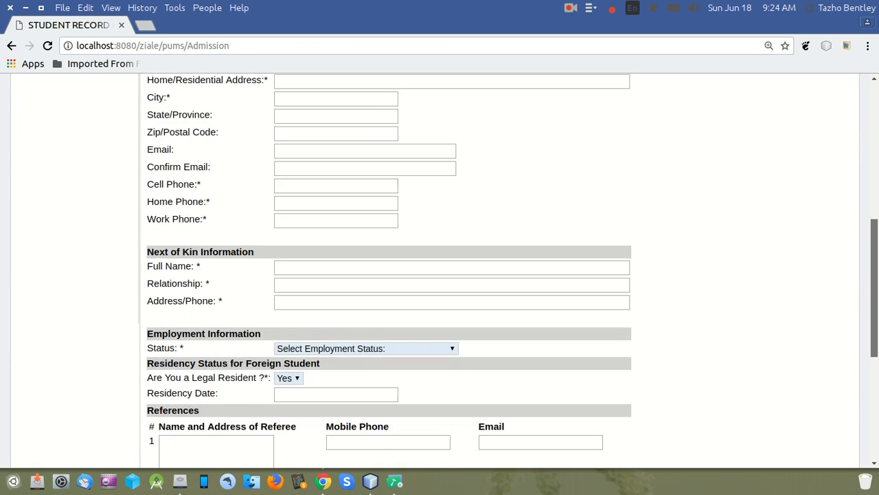
pyautogui.scroll(10, 867, 101)
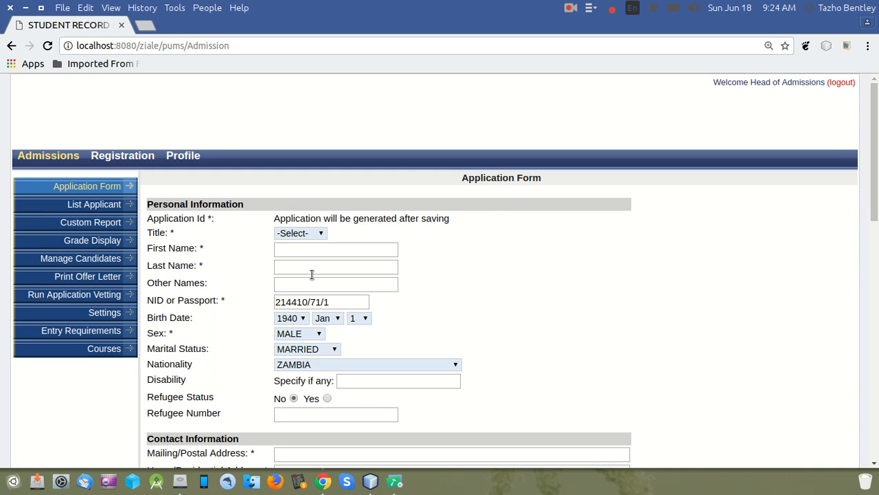
pyautogui.scroll(-5, 878, 110)
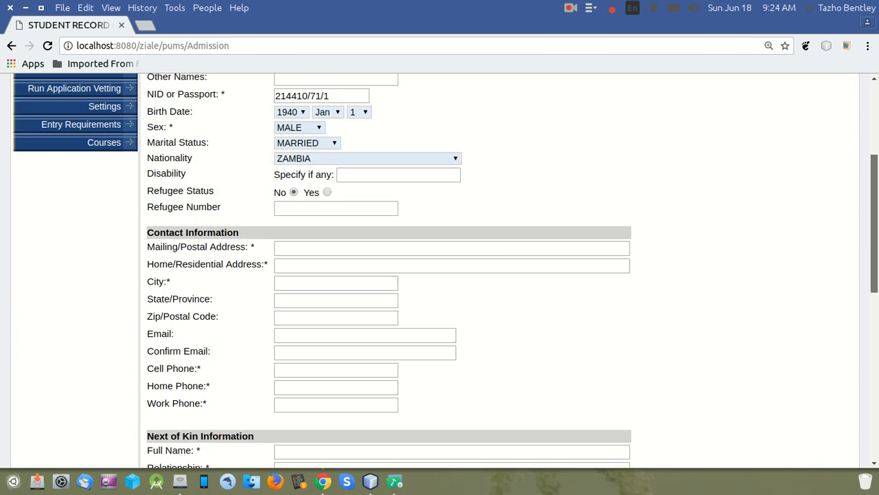
pyautogui.moveTo(876, 261); pyautogui.dragTo(876, 162)
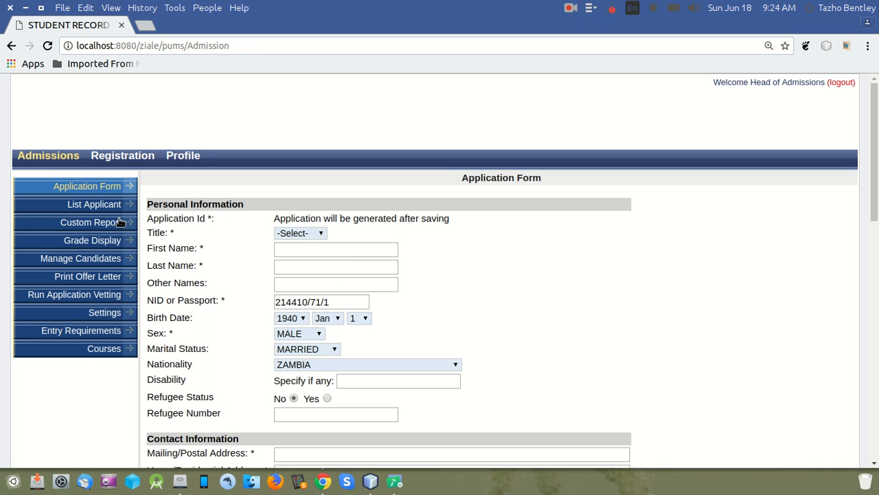
# Open the list of applicants, look through it and view the record of the second applicant
pyautogui.click(99, 207)
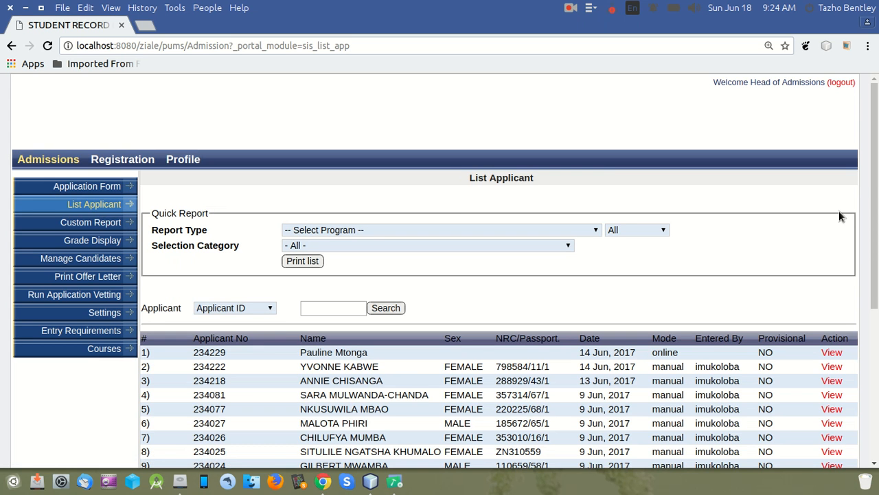
pyautogui.moveTo(875, 180); pyautogui.dragTo(876, 318)
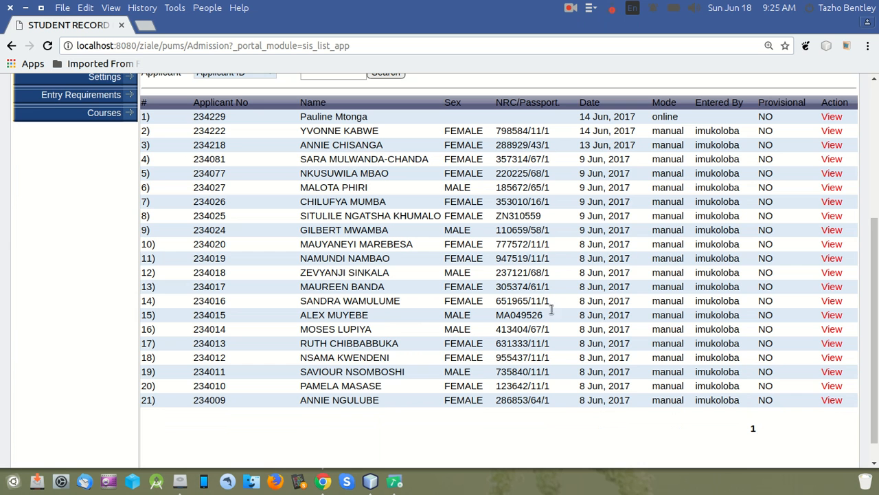
pyautogui.click(832, 130)
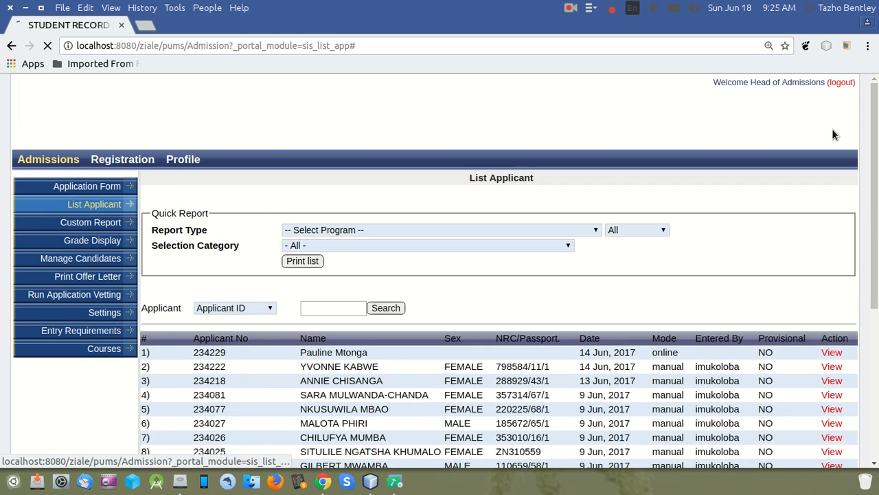
pyautogui.moveTo(877, 151); pyautogui.dragTo(816, 107)
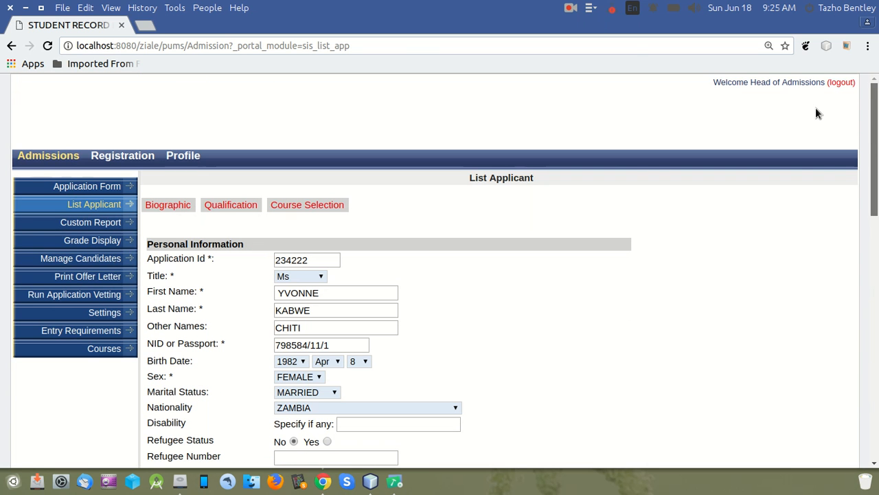
# Review the applicant's biographic details, qualifications and course selection
pyautogui.click(167, 205)
pyautogui.click(239, 205)
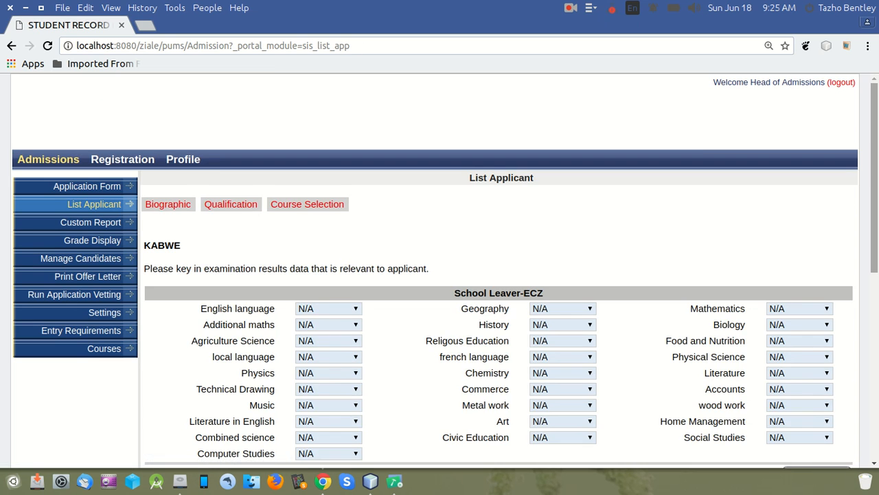
pyautogui.scroll(-6, 498, 268)
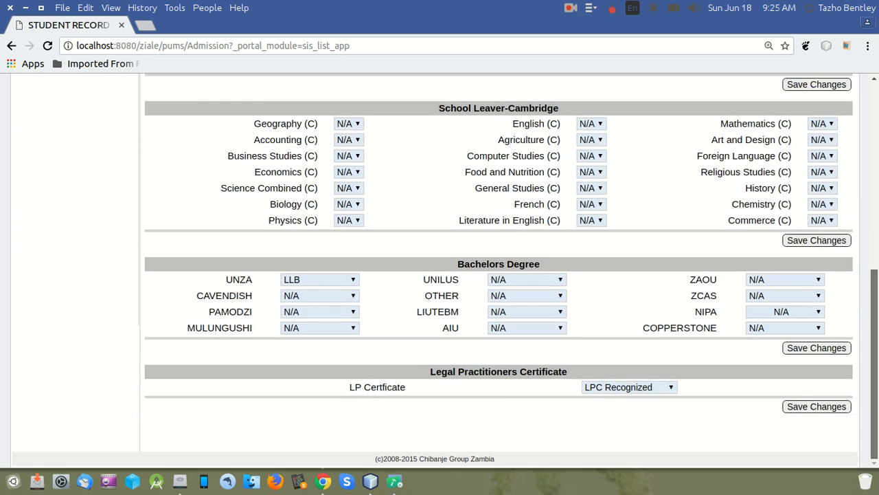
pyautogui.scroll(8, 389, 183)
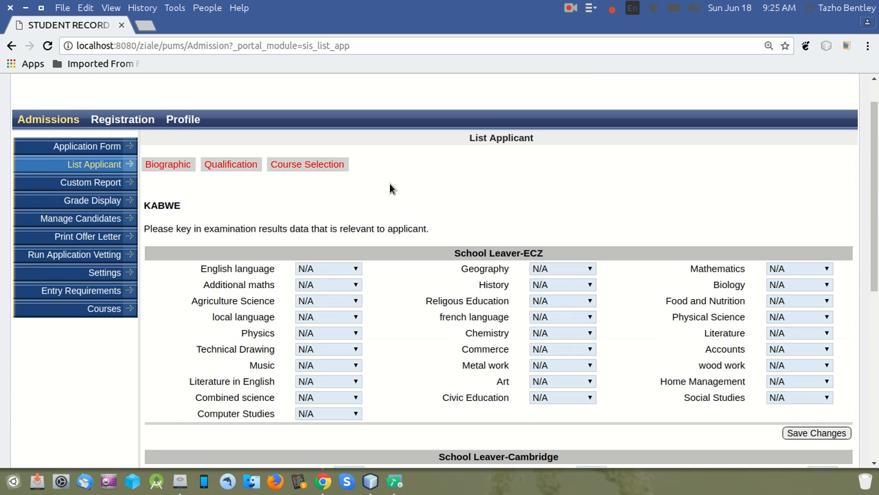
pyautogui.click(313, 164)
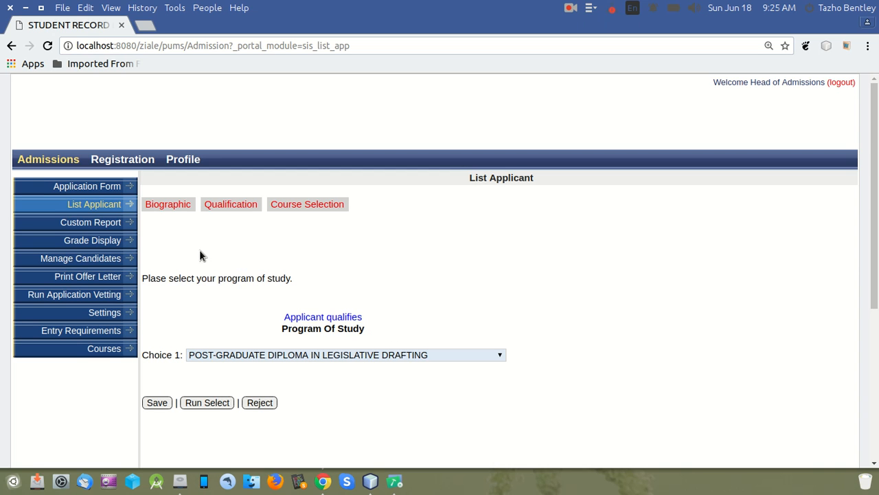
# Open the custom report form, set the report to Selected Candidates and check the program choices, leaving the program at All
pyautogui.click(98, 223)
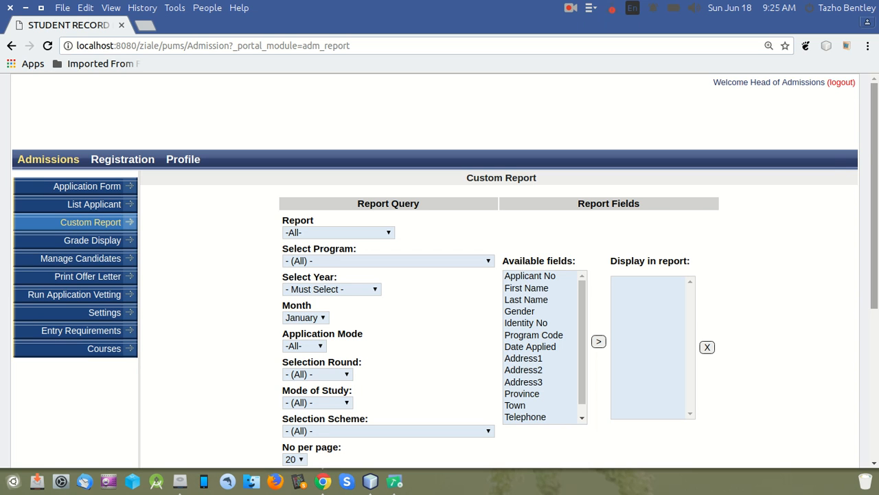
pyautogui.scroll(-2, 865, 156)
pyautogui.scroll(2, 865, 157)
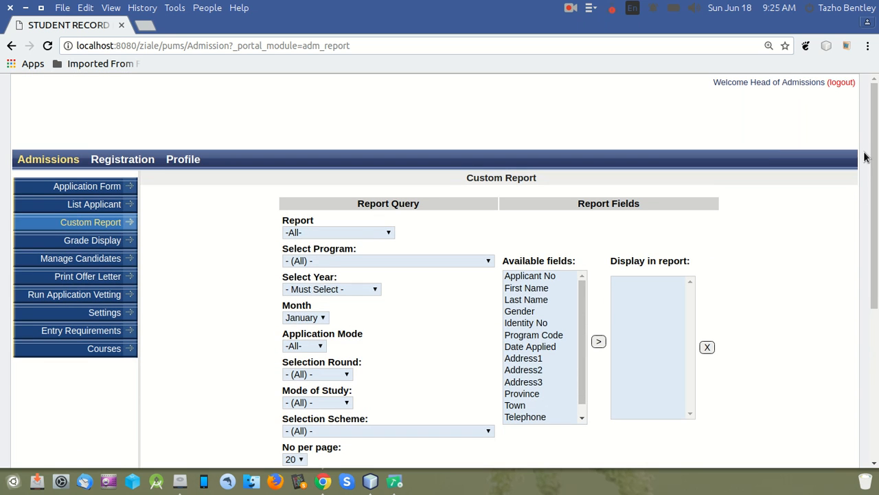
pyautogui.click(376, 234)
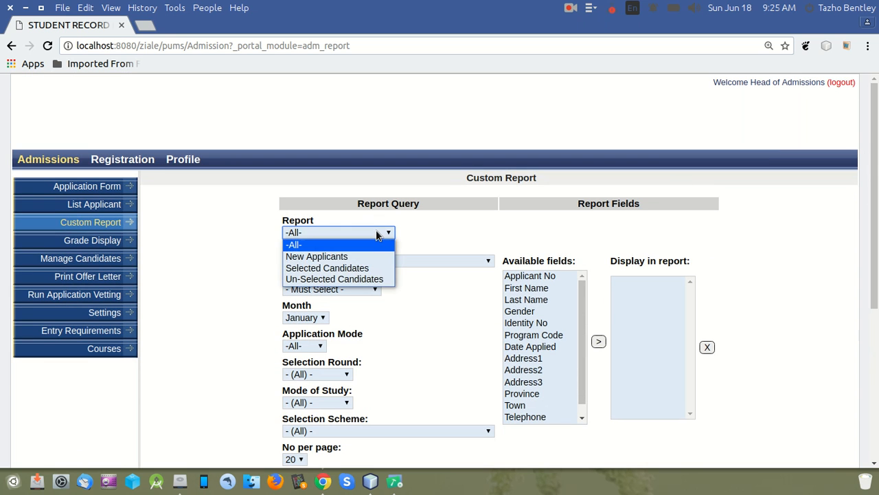
pyautogui.click(371, 269)
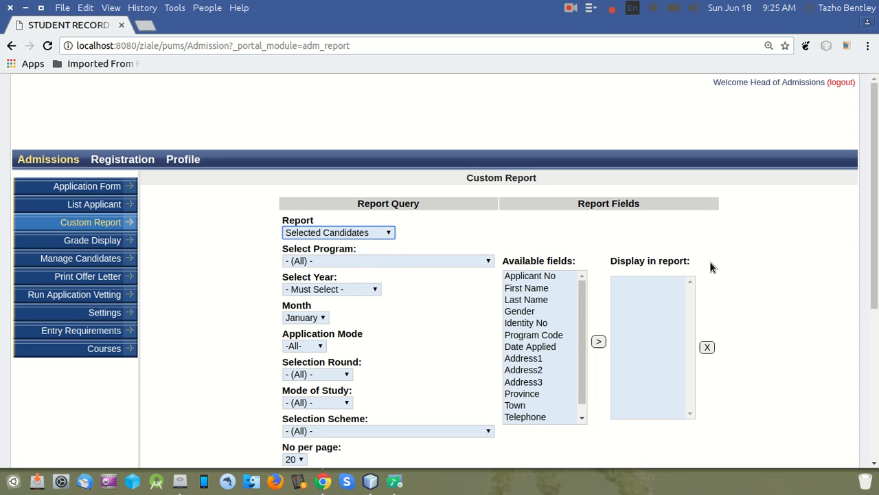
pyautogui.click(414, 260)
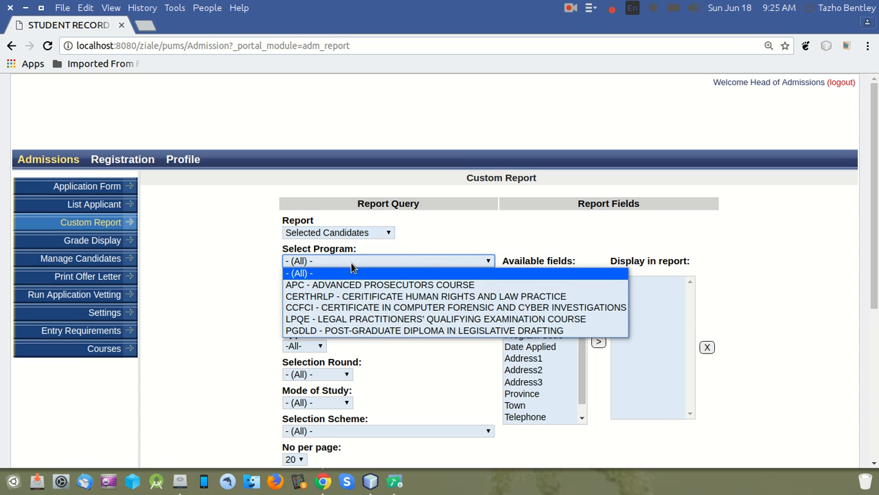
pyautogui.click(200, 286)
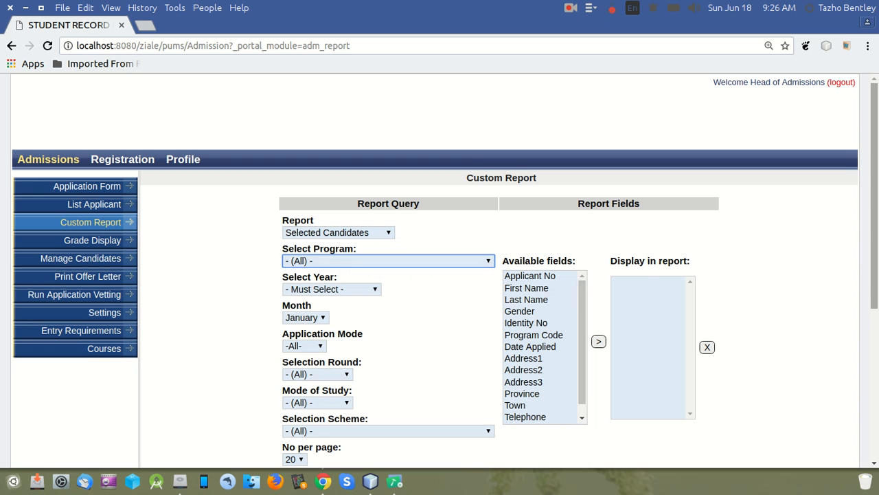
# Add the First Name, Last Name and Identity No fields to the custom report's displayed fields
pyautogui.doubleClick(528, 289)
pyautogui.doubleClick(529, 300)
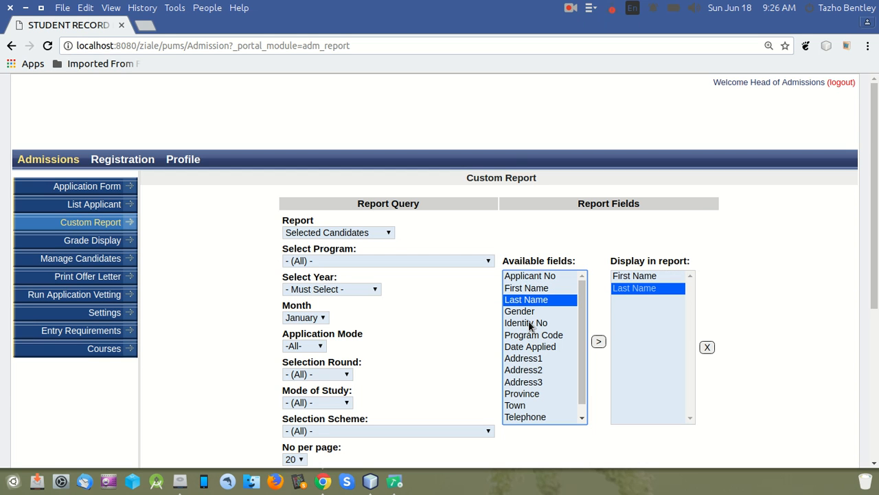
pyautogui.doubleClick(528, 322)
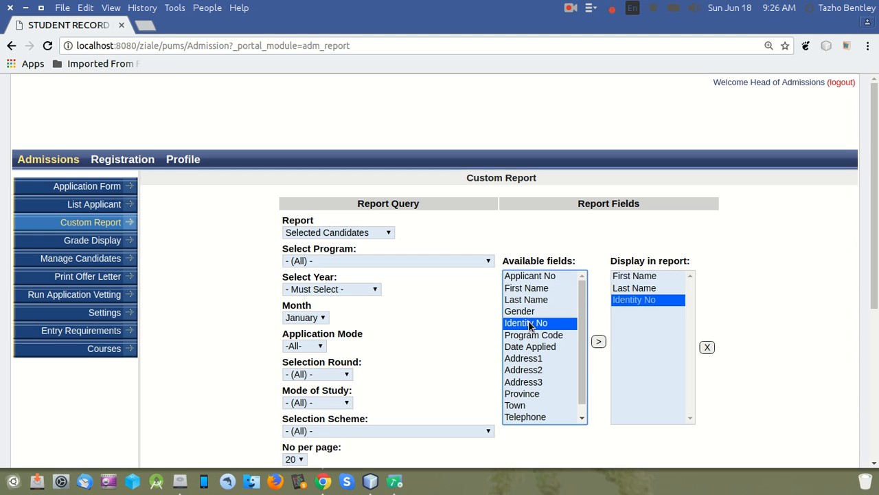
# Remove Identity No, Last Name and First Name from the custom report's displayed fields and look over the rest of the form
pyautogui.click(708, 348)
pyautogui.click(672, 289)
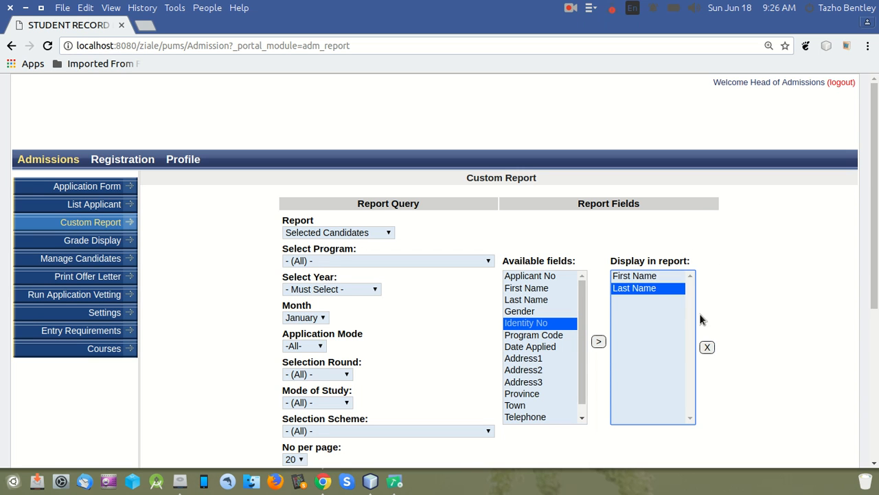
pyautogui.click(707, 347)
pyautogui.click(654, 278)
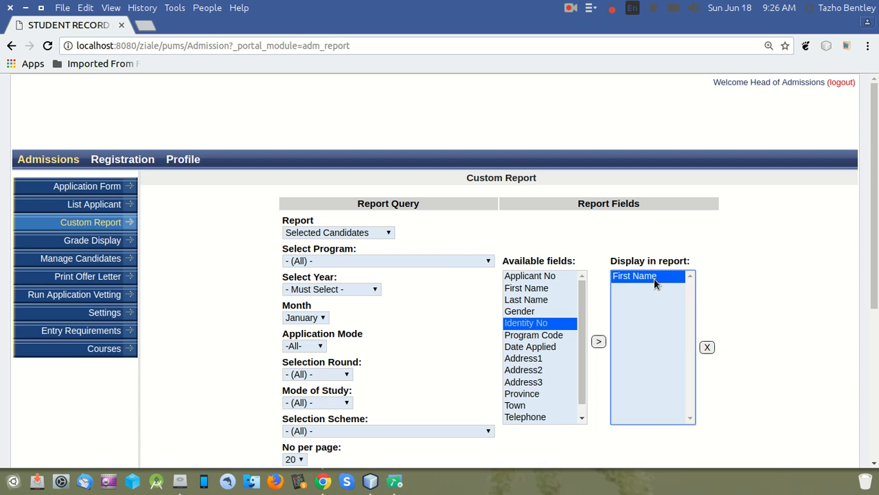
pyautogui.click(707, 347)
pyautogui.moveTo(875, 230); pyautogui.dragTo(877, 344)
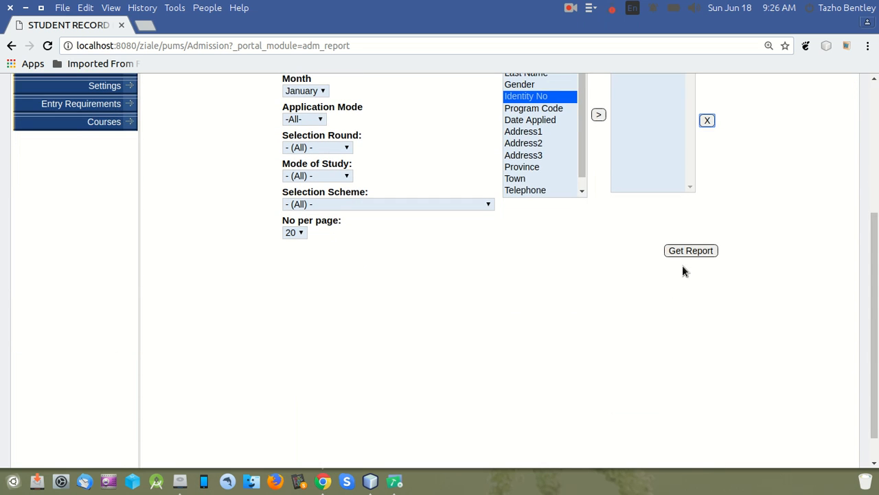
pyautogui.moveTo(875, 342); pyautogui.dragTo(875, 212)
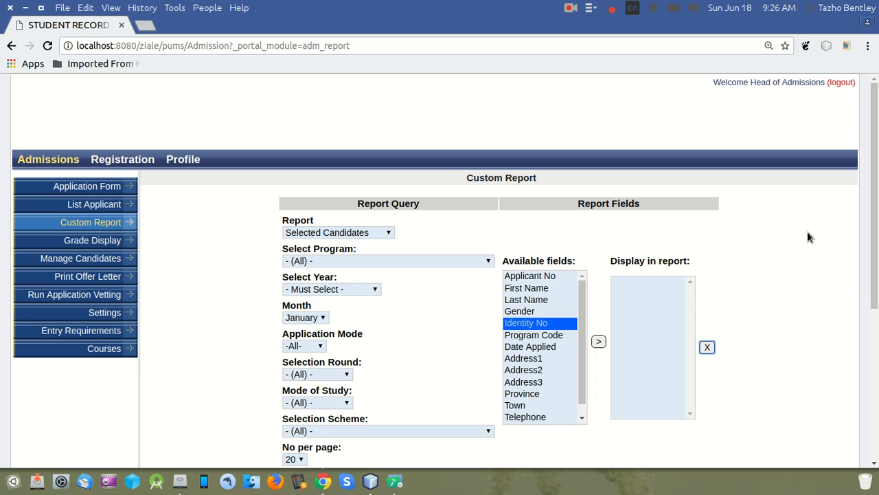
# Open the grade display setup, load the Degree - Bachelors Degree scheme and review its grade values
pyautogui.click(97, 242)
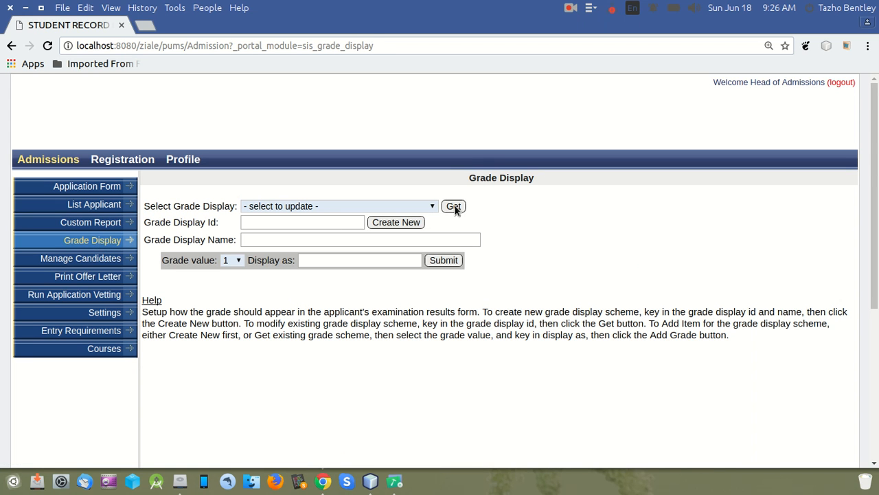
pyautogui.click(433, 207)
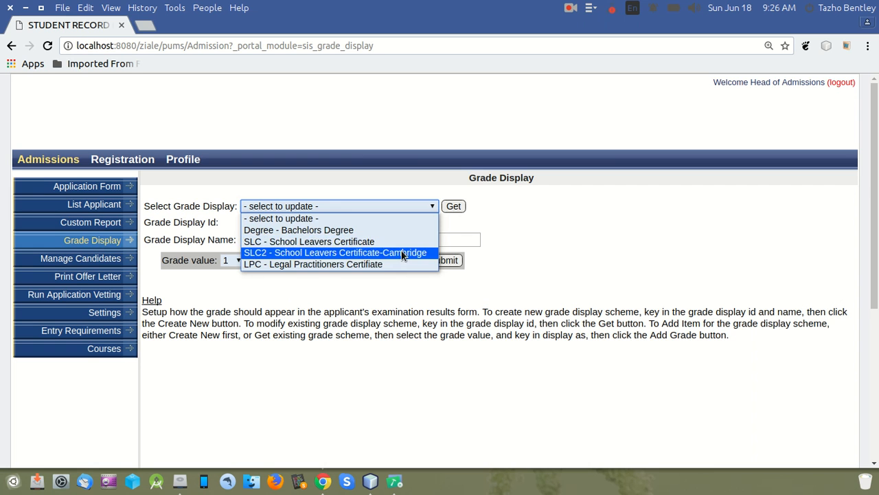
pyautogui.click(400, 232)
pyautogui.click(456, 209)
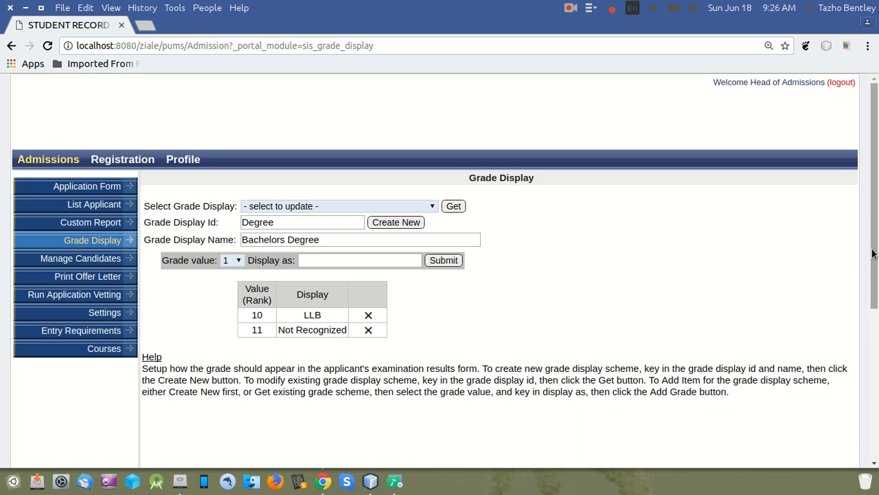
pyautogui.moveTo(874, 251); pyautogui.dragTo(871, 223)
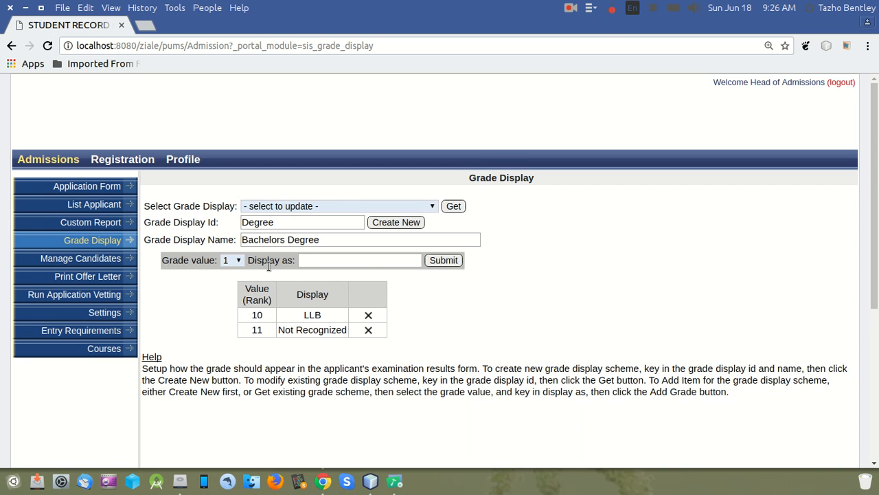
pyautogui.click(374, 261)
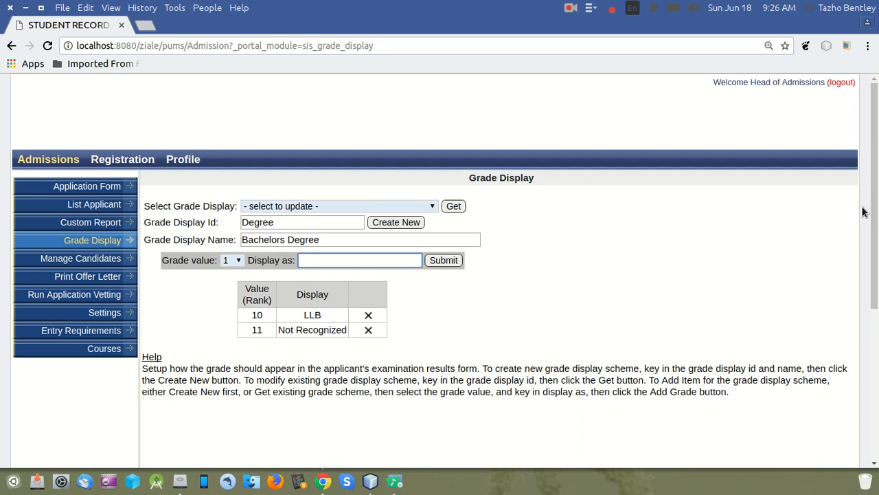
# In candidate management, set the intake to January, the programme to LPQE and the selection category to HRLP - Human Rights and Law Practice
pyautogui.click(97, 258)
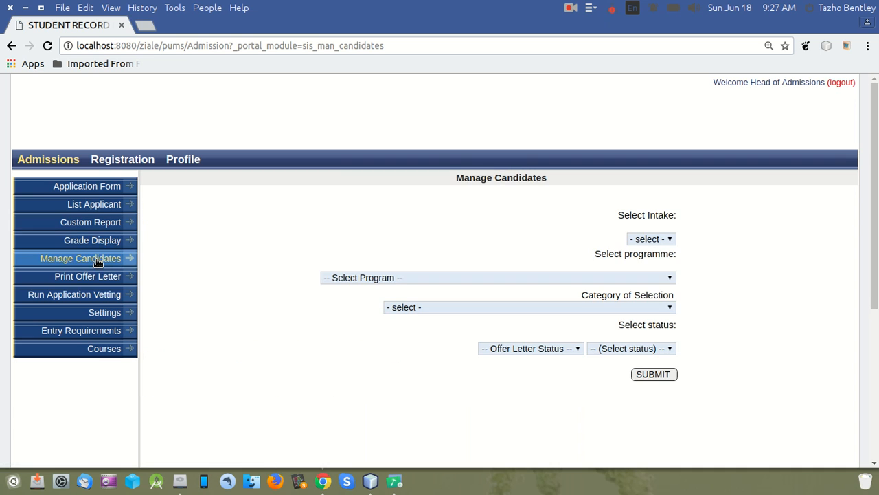
pyautogui.click(652, 241)
pyautogui.click(650, 263)
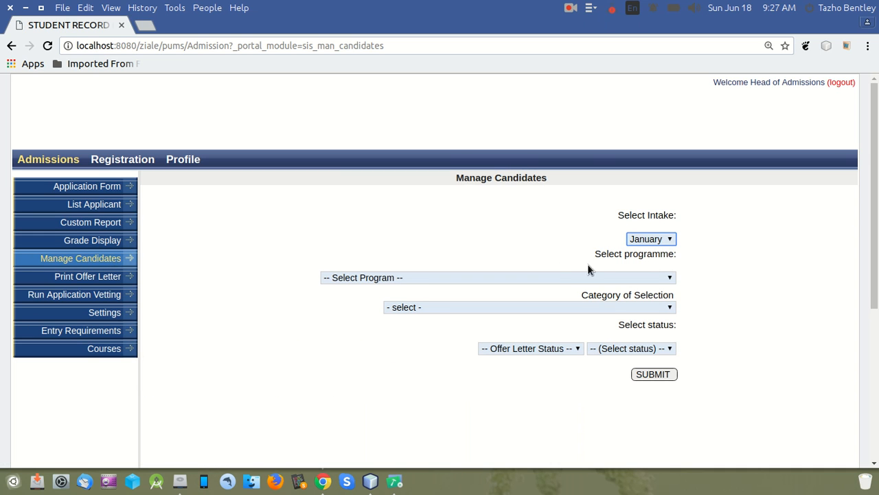
pyautogui.click(659, 277)
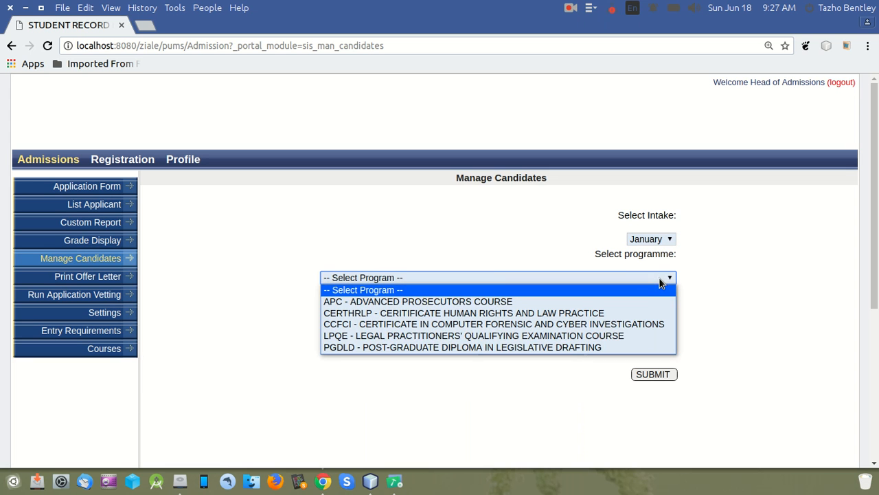
pyautogui.click(634, 336)
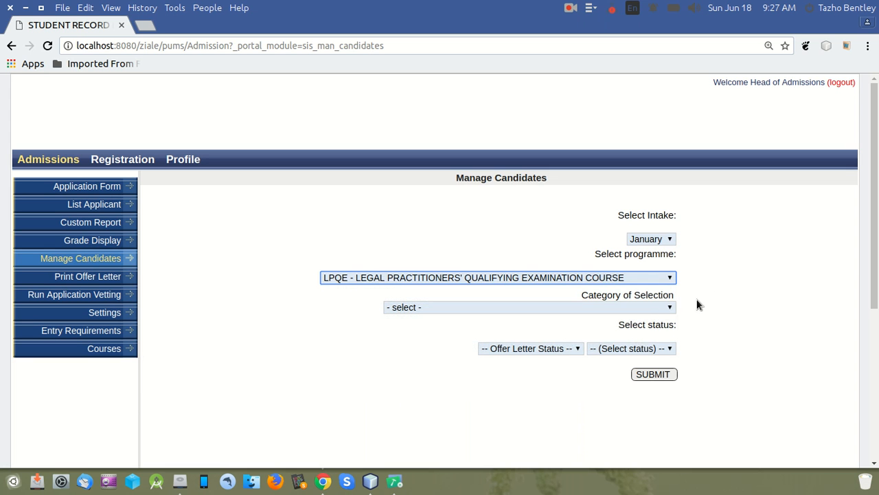
pyautogui.click(669, 307)
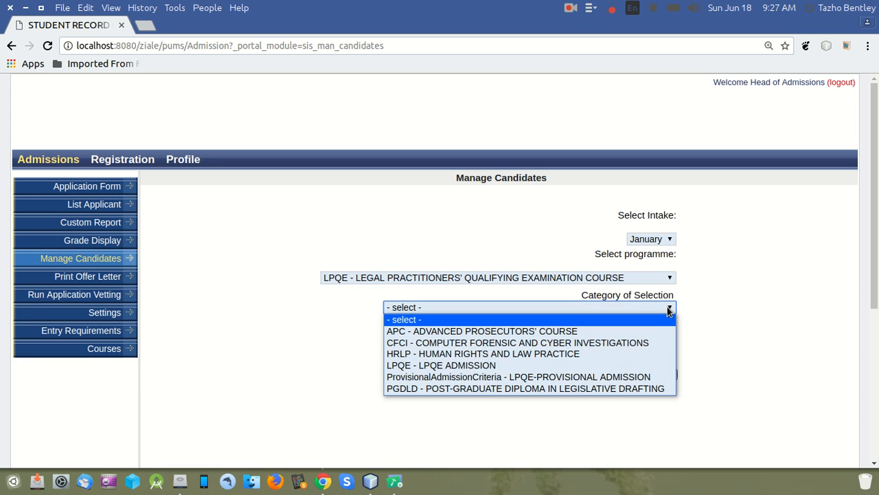
pyautogui.click(574, 354)
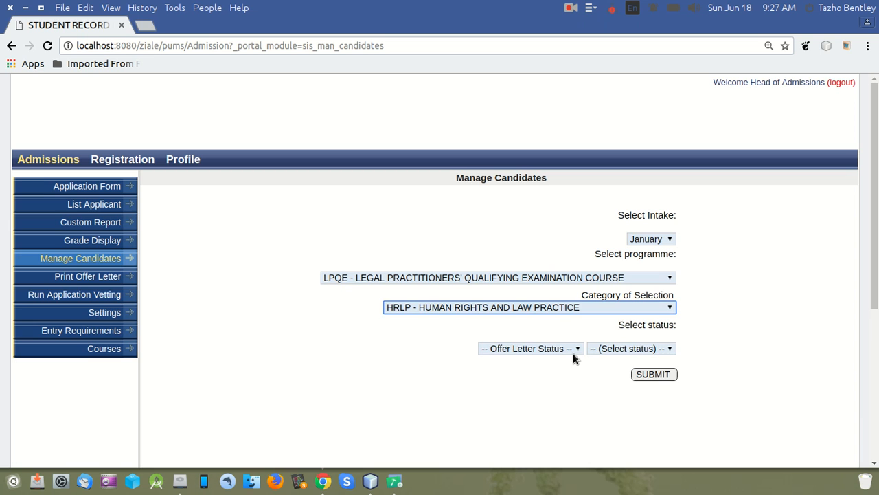
# Set the candidates' offer letter status to Offer letter printed and their selection status to Selected
pyautogui.click(549, 349)
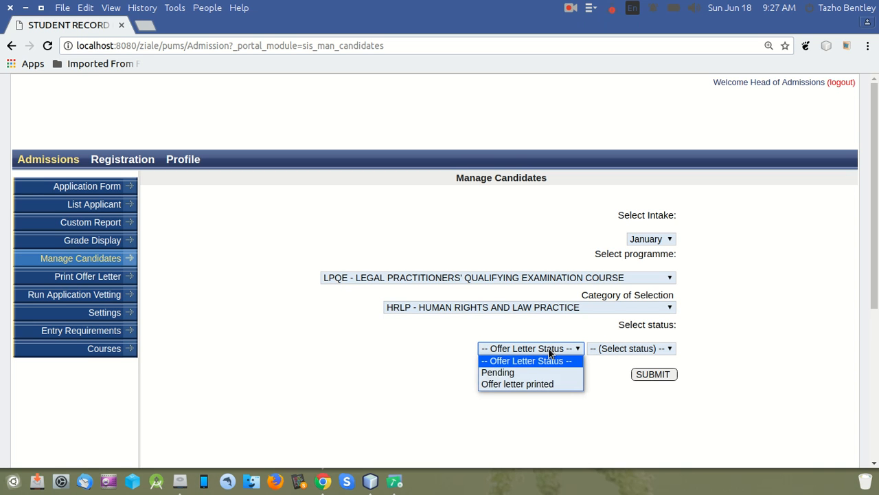
pyautogui.click(544, 384)
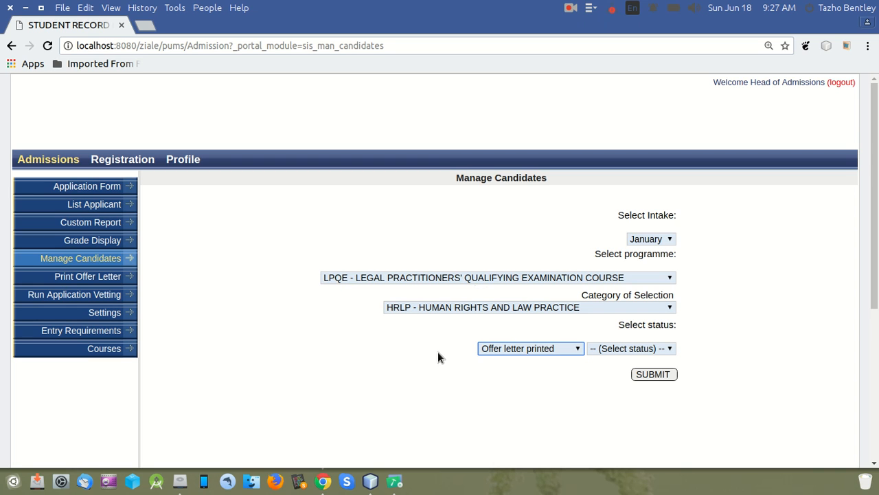
pyautogui.click(548, 349)
pyautogui.click(396, 392)
pyautogui.click(621, 348)
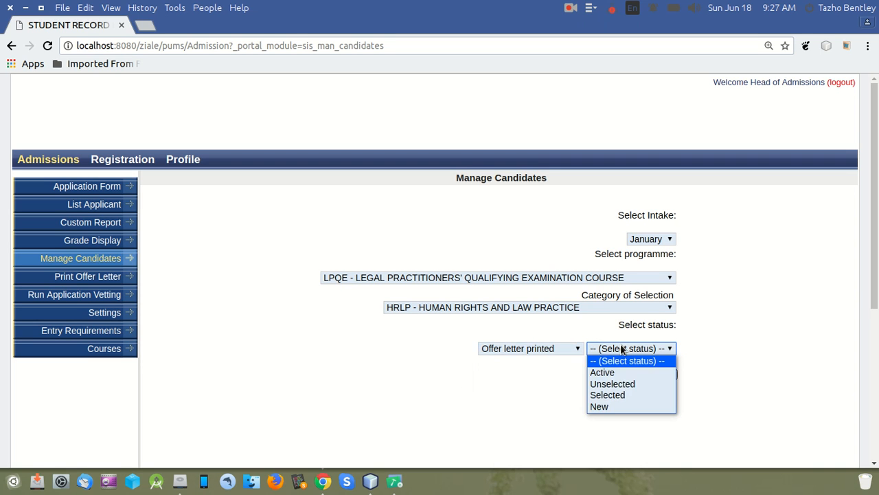
pyautogui.click(611, 396)
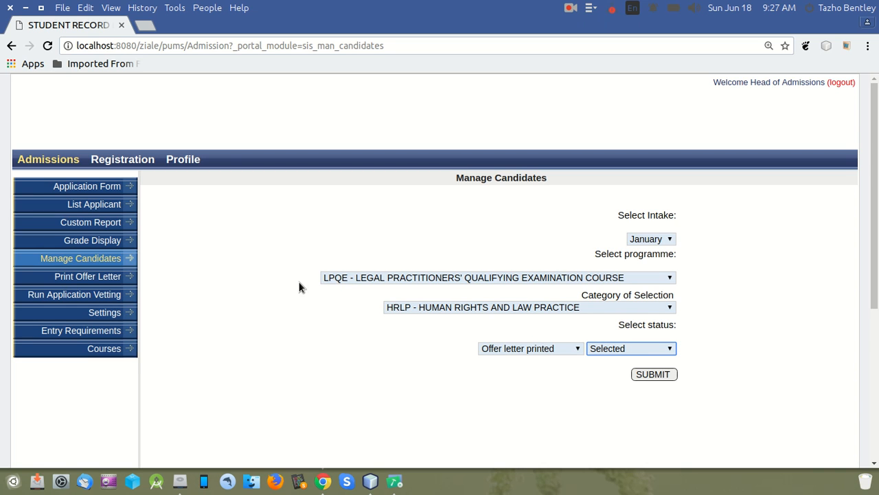
# Open offer letter printing and search for an applicant with the previously used applicant ID
pyautogui.click(94, 278)
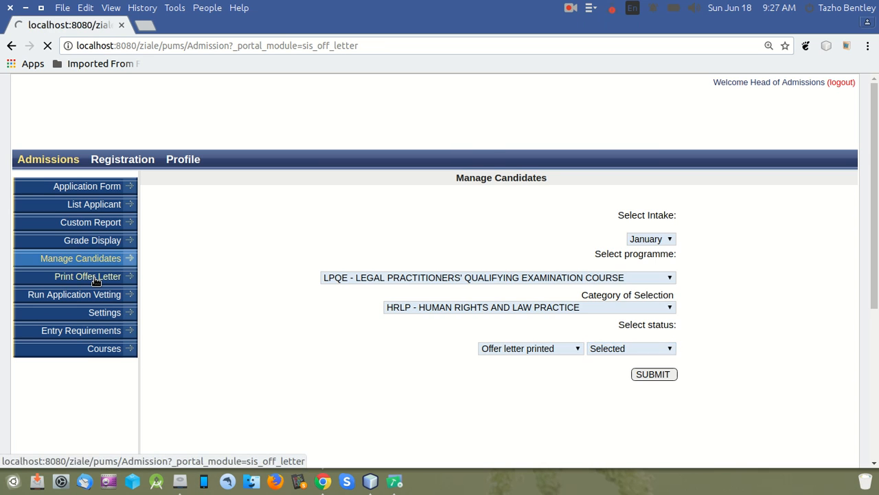
pyautogui.click(507, 218)
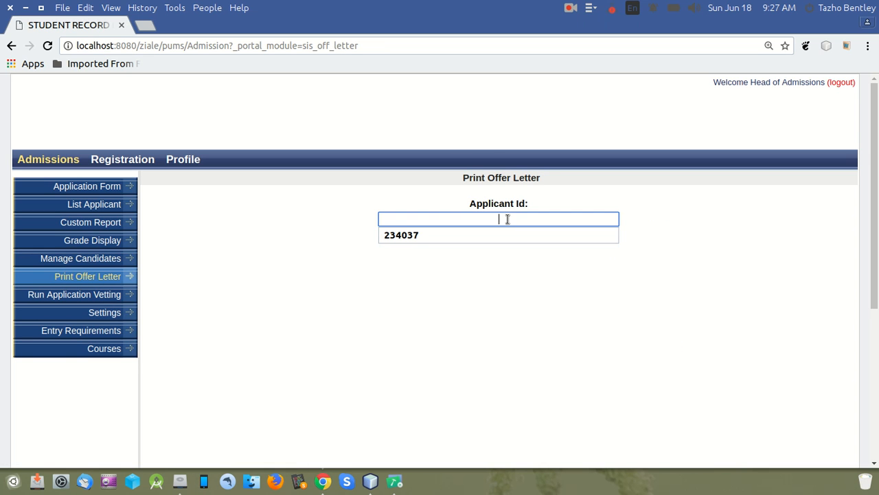
pyautogui.click(506, 235)
pyautogui.click(506, 233)
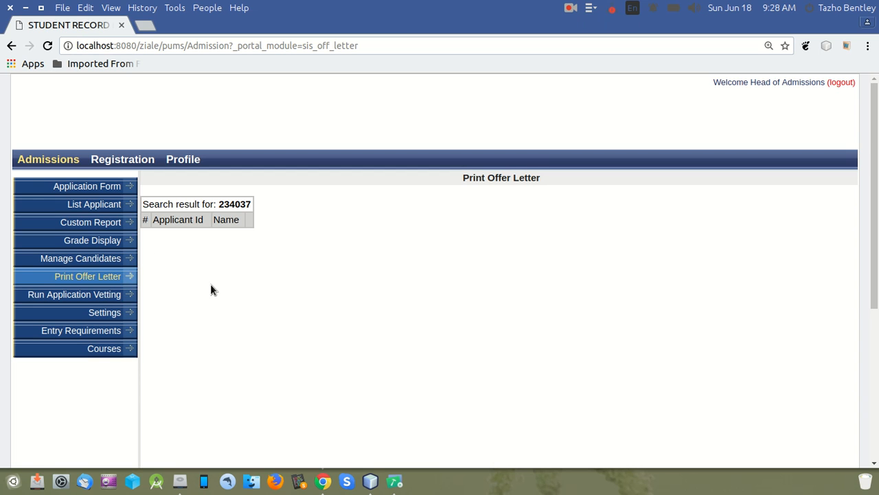
# Run application vetting for the January intake with the Advanced Prosecutors' Course scheme and the Legal Practitioners' Qualifying Examination Course program
pyautogui.click(93, 294)
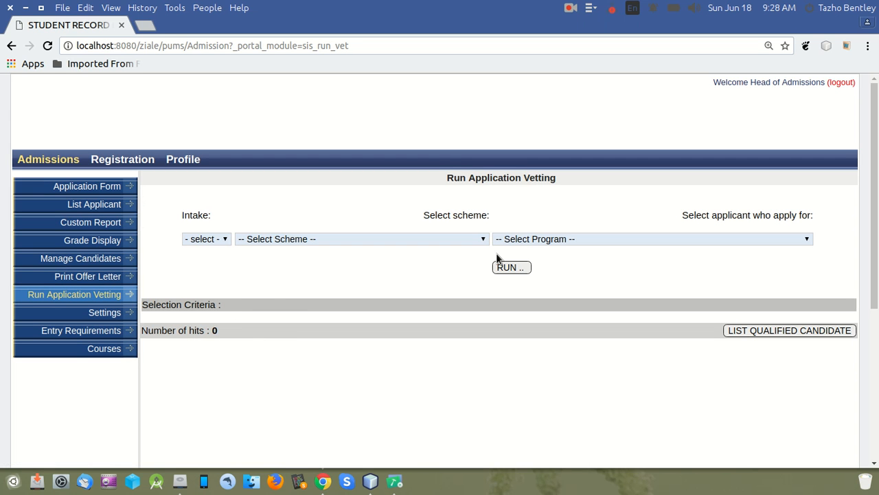
pyautogui.click(213, 239)
pyautogui.click(213, 264)
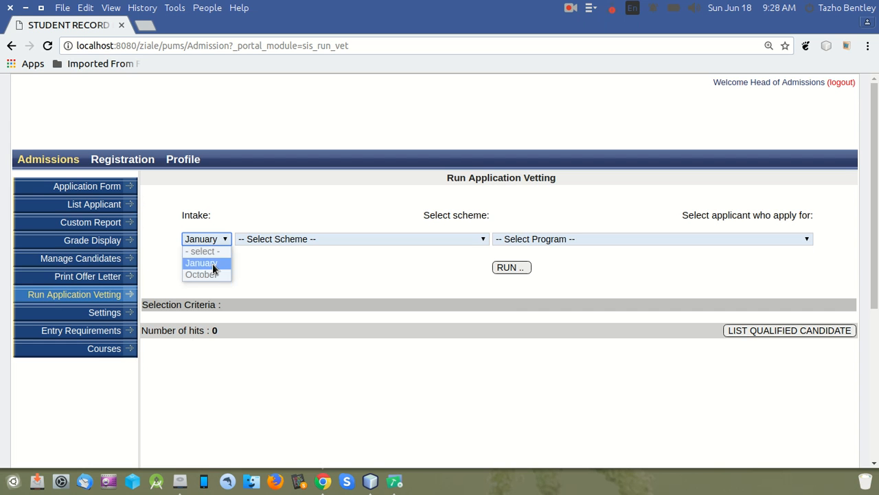
pyautogui.click(306, 242)
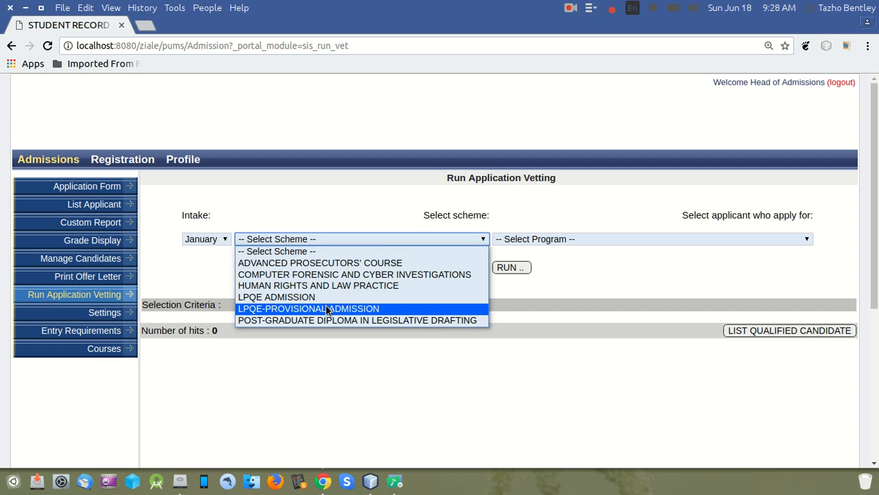
pyautogui.click(337, 263)
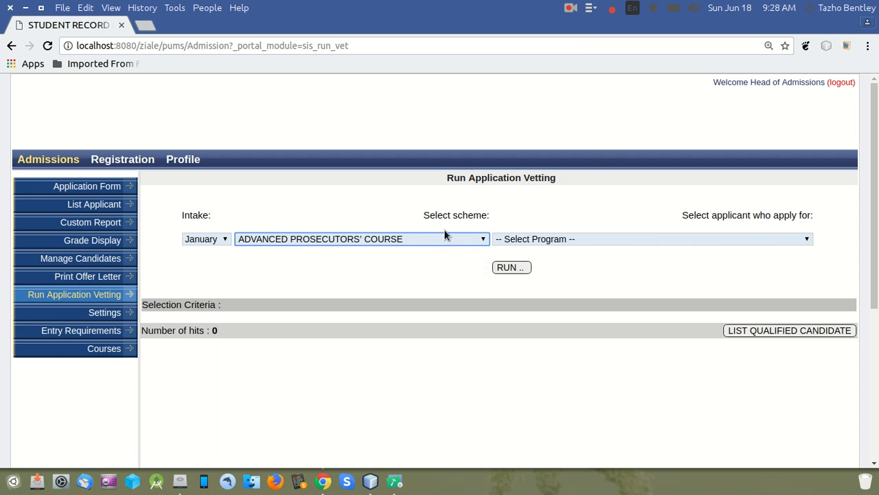
pyautogui.click(594, 235)
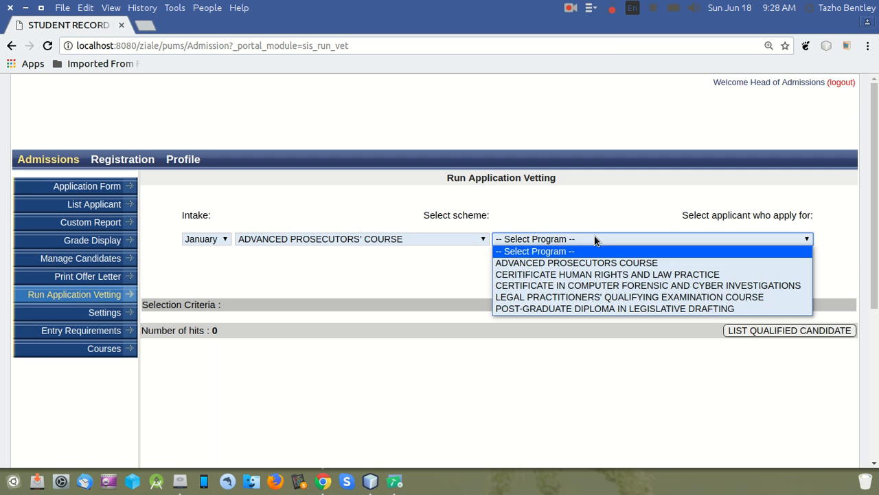
pyautogui.click(608, 297)
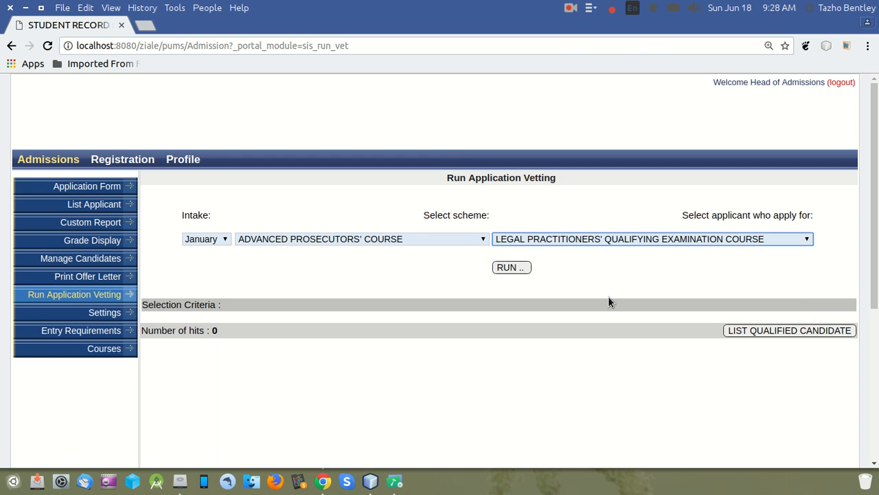
pyautogui.click(512, 268)
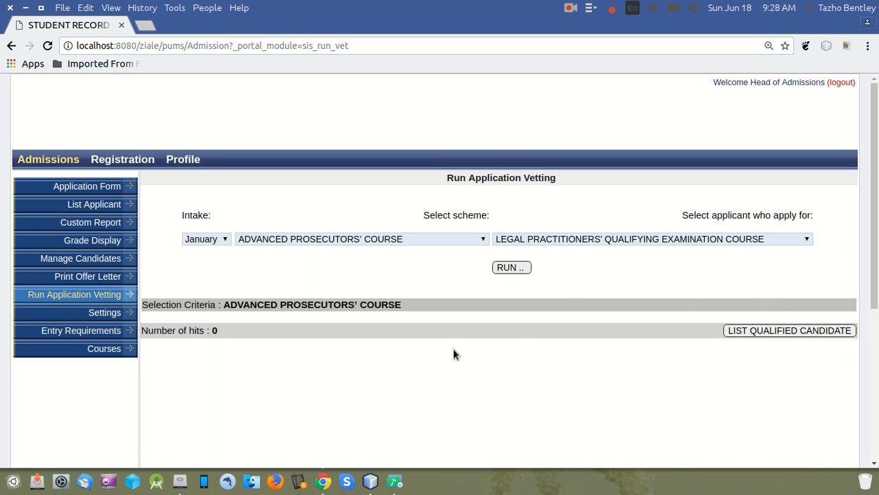
pyautogui.scroll(-2, 873, 206)
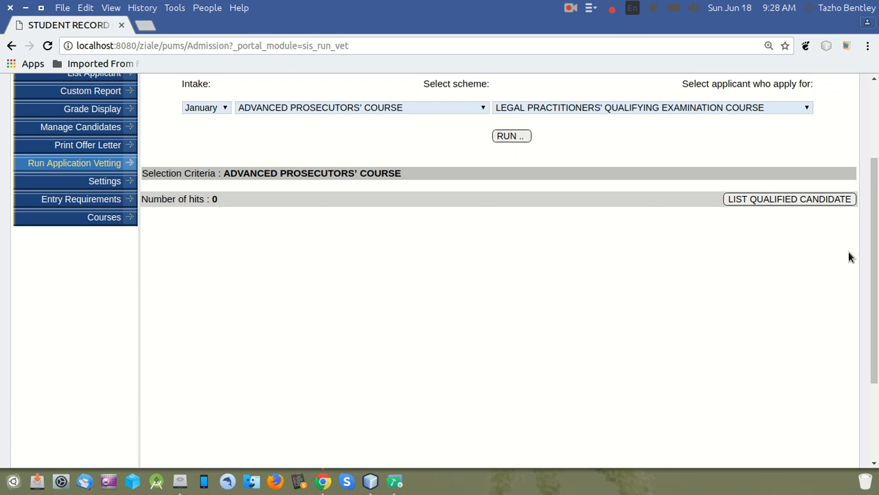
pyautogui.scroll(2, 874, 206)
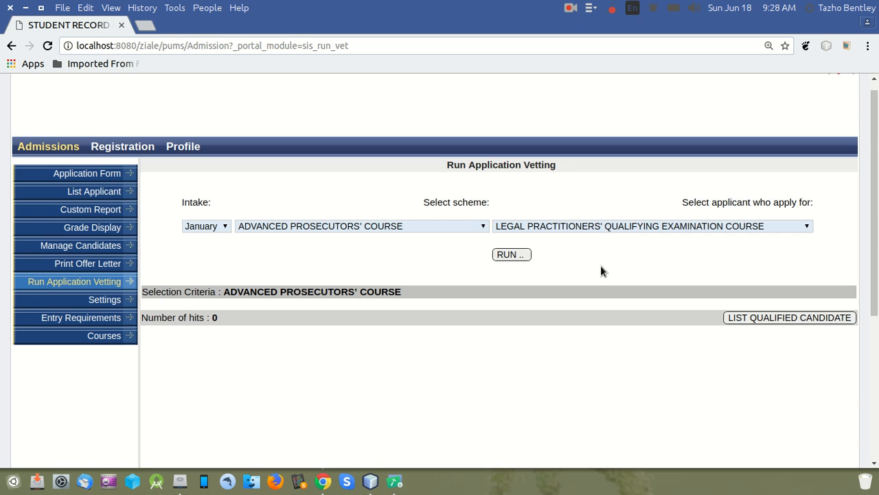
# Review the admission settings and check the item number choices for the Advanced Prosecutors' Course and Post-Graduate Diploma schemes, leaving them as they are
pyautogui.click(105, 301)
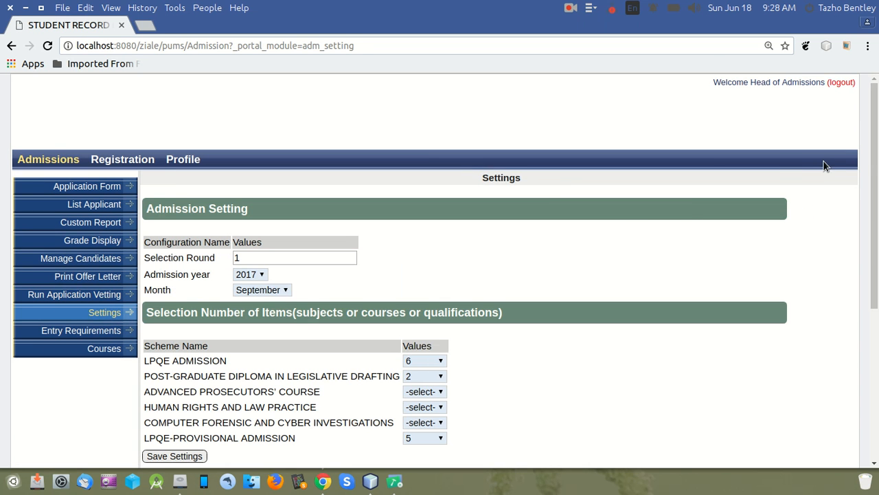
pyautogui.scroll(-3, 872, 206)
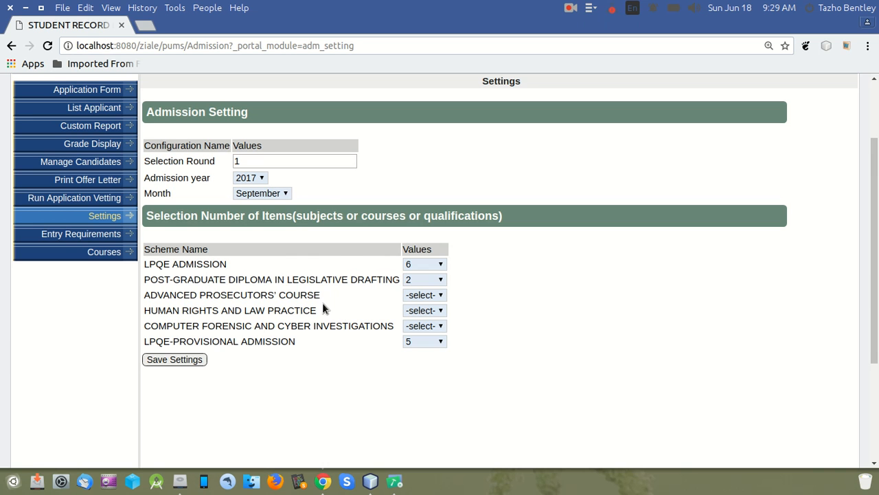
pyautogui.click(440, 297)
pyautogui.click(439, 301)
pyautogui.click(426, 280)
pyautogui.click(533, 299)
pyautogui.scroll(3, 876, 200)
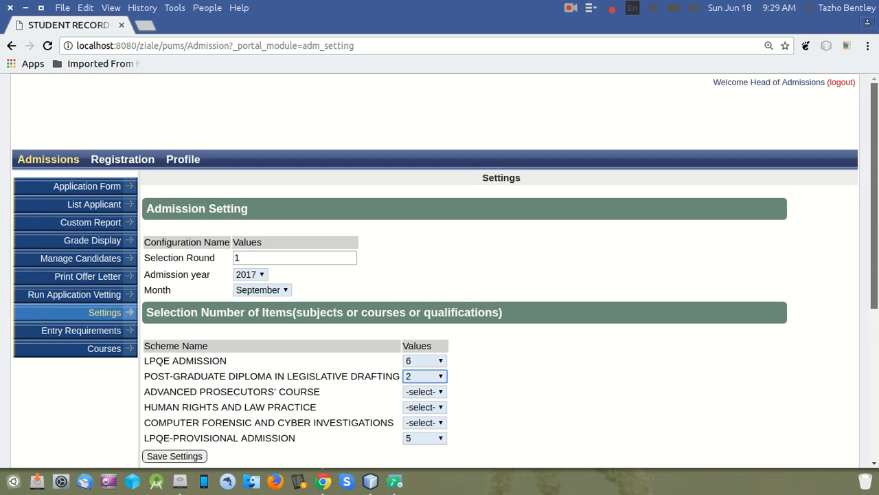
pyautogui.scroll(-2, 877, 258)
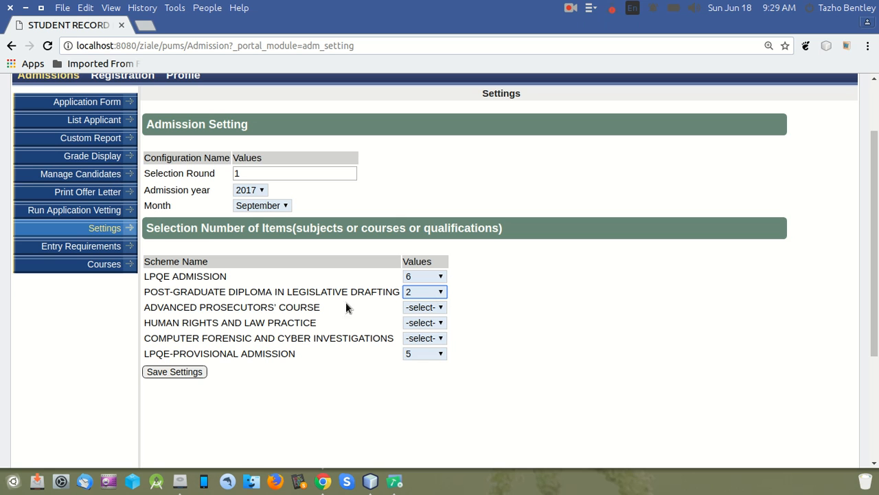
pyautogui.click(440, 308)
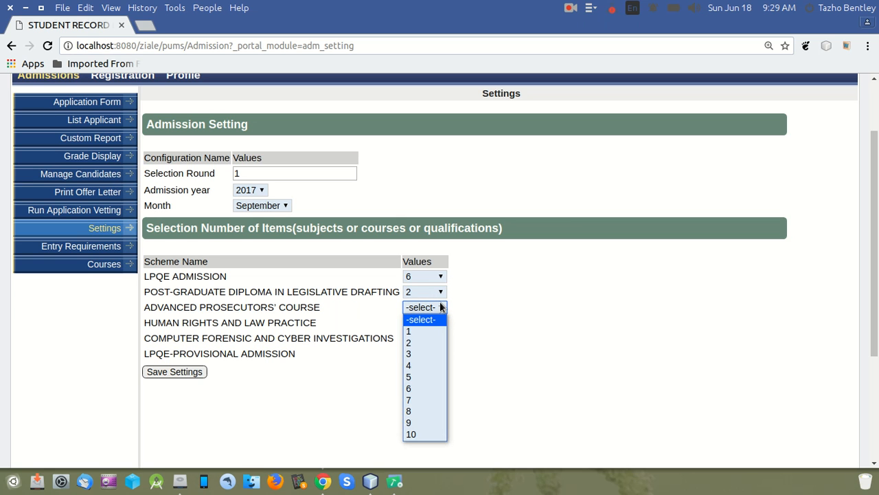
pyautogui.click(561, 315)
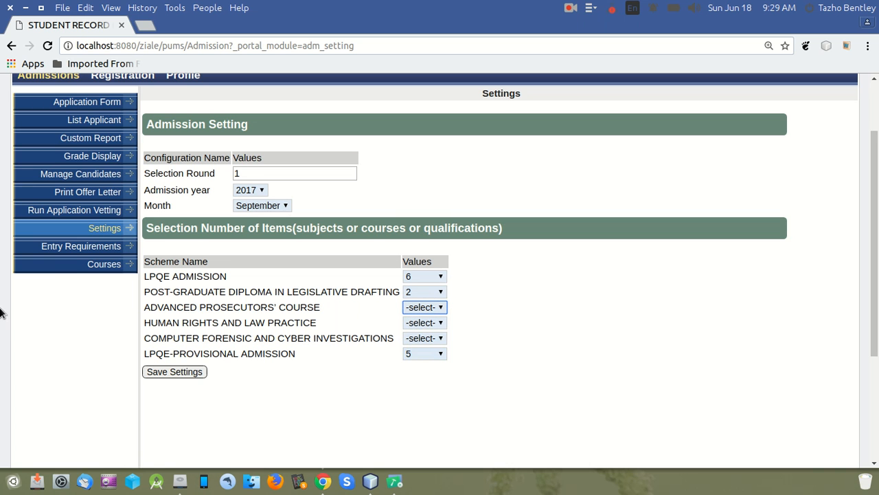
# Open the entry requirements and review the listed entries and their display options
pyautogui.click(71, 246)
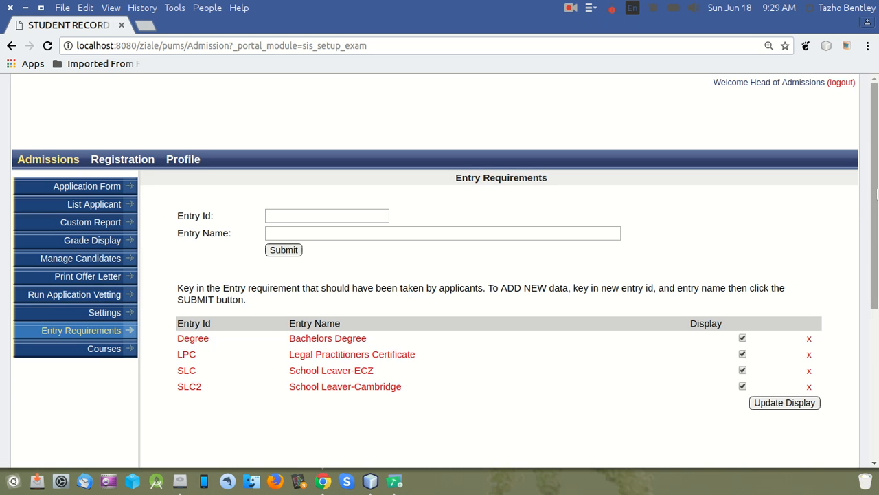
pyautogui.scroll(-2, 867, 201)
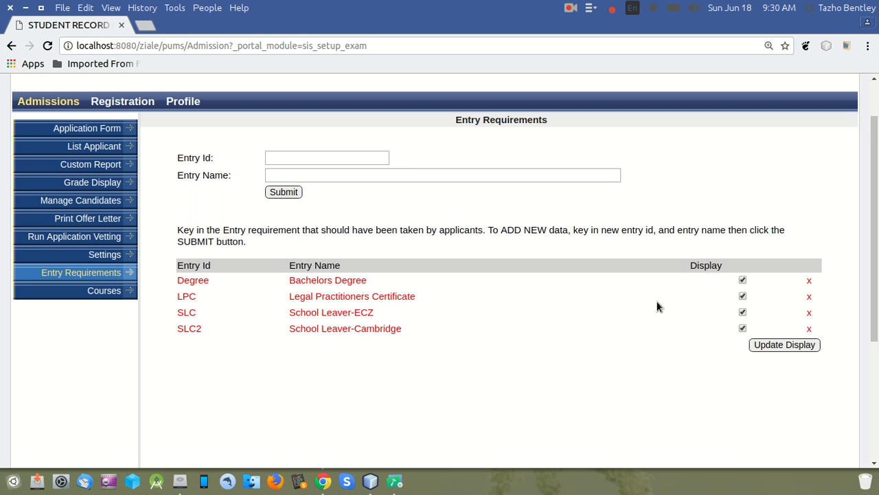
pyautogui.click(366, 162)
pyautogui.click(366, 174)
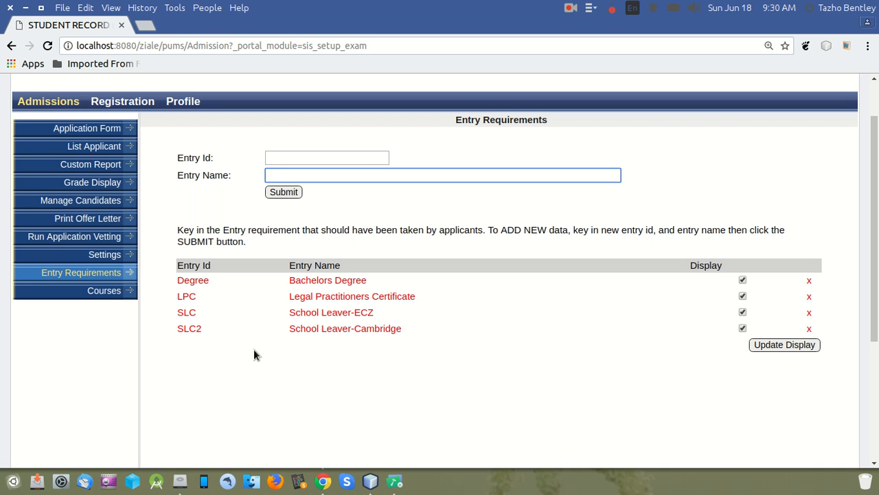
# Open the admissions courses and retrieve the subjects listed under the Degree - Bachelors Degree entry requirement
pyautogui.click(106, 291)
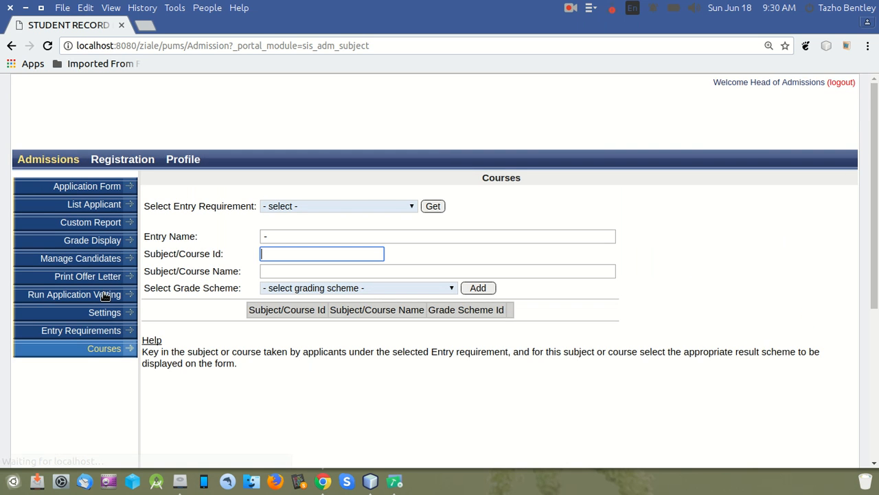
pyautogui.click(411, 207)
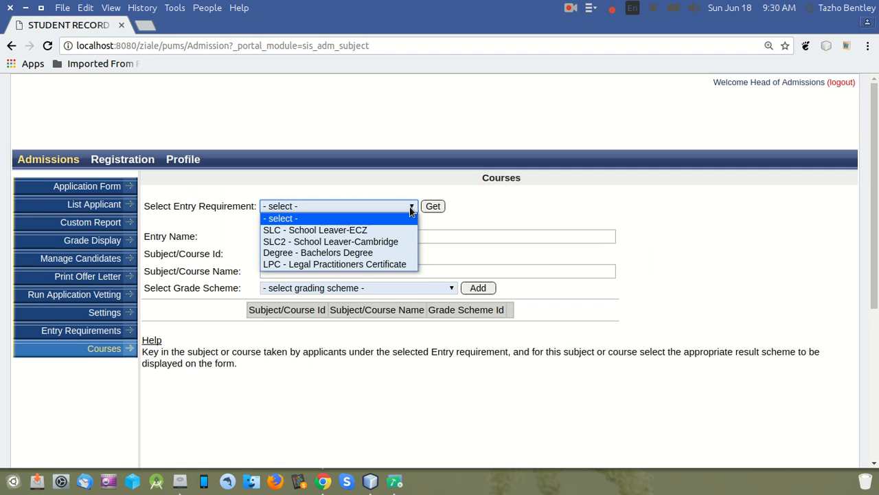
pyautogui.click(382, 231)
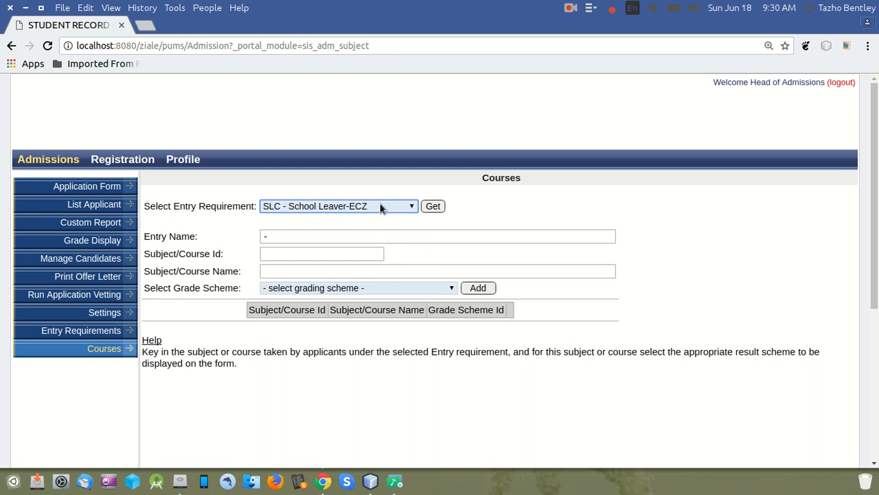
pyautogui.click(380, 205)
pyautogui.click(383, 252)
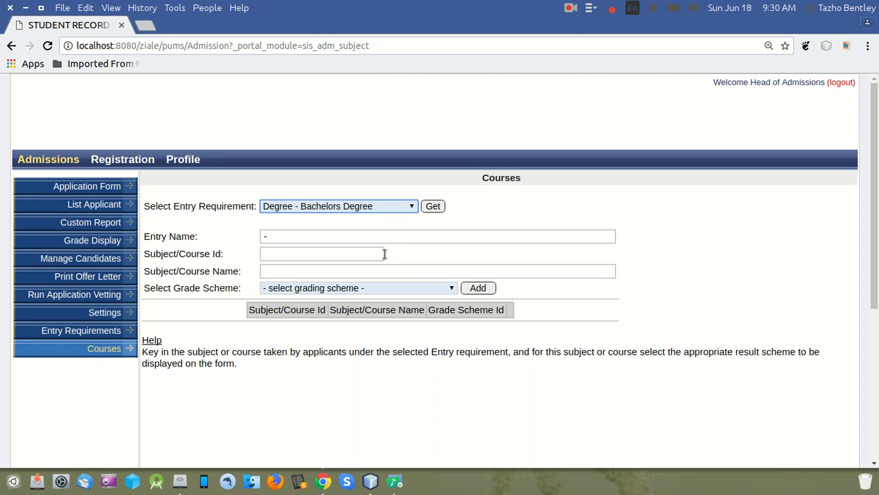
pyautogui.click(431, 207)
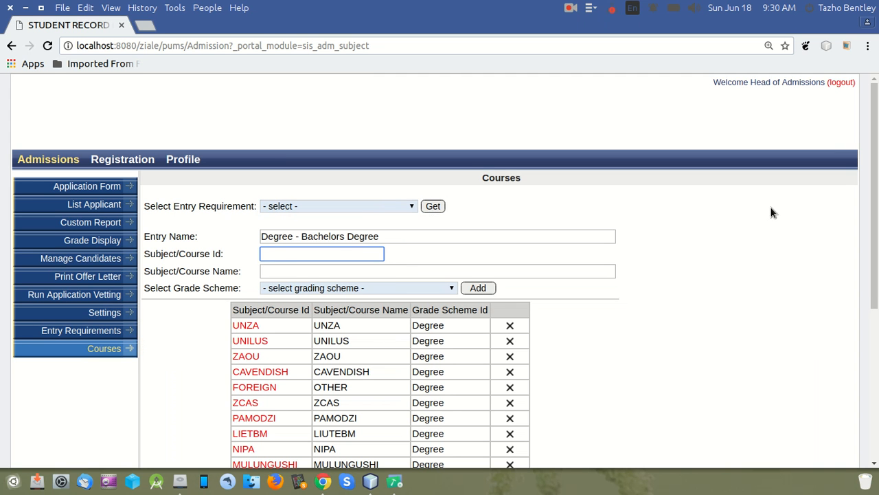
pyautogui.moveTo(877, 212); pyautogui.dragTo(876, 310)
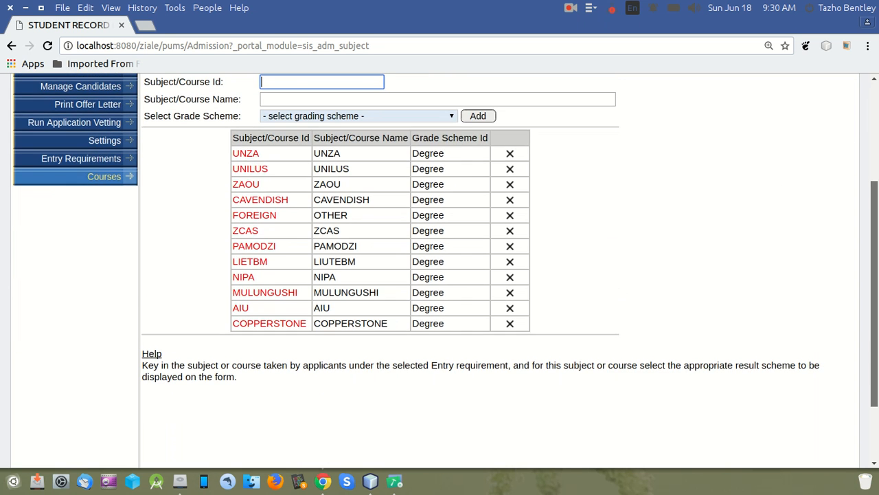
pyautogui.moveTo(874, 250); pyautogui.dragTo(866, 182)
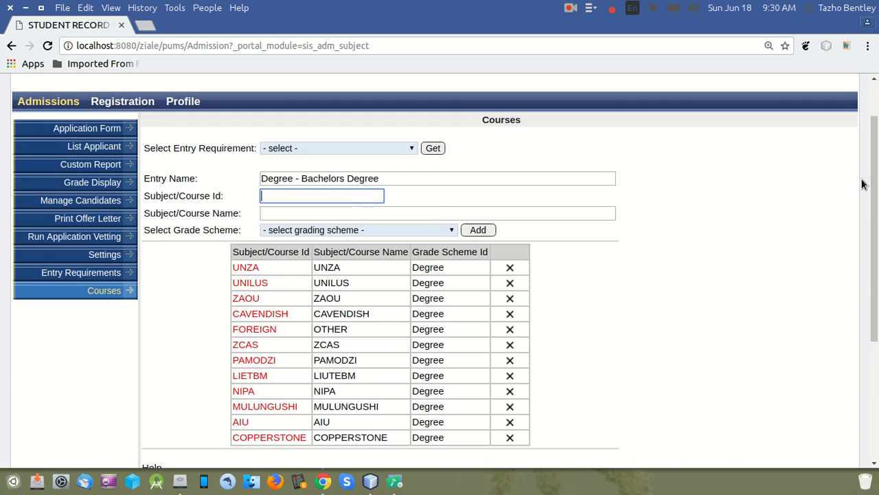
# Review the fields for adding a course and the available grading schemes, leaving the scheme unselected, and look over the course list
pyautogui.click(274, 212)
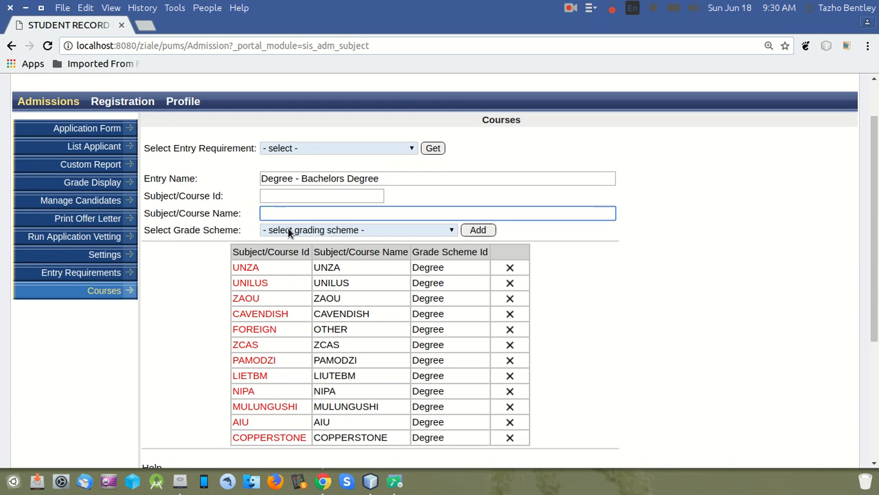
pyautogui.click(292, 231)
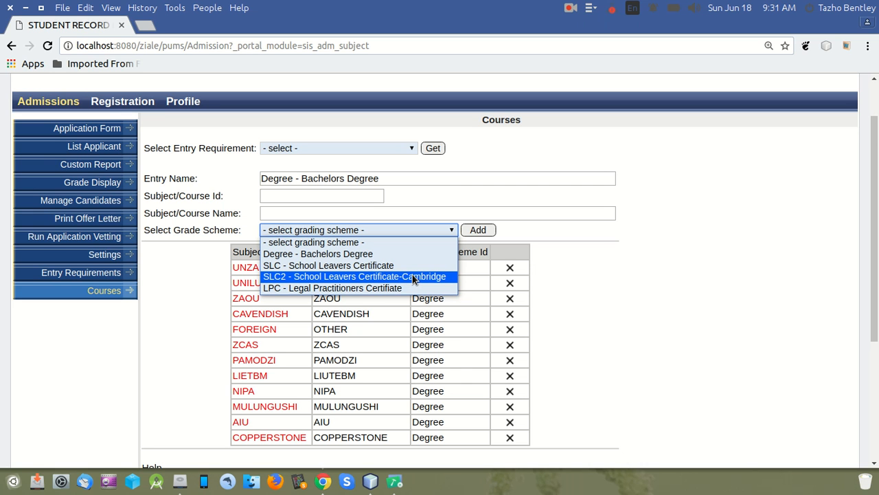
pyautogui.click(730, 257)
pyautogui.moveTo(873, 187); pyautogui.dragTo(871, 229)
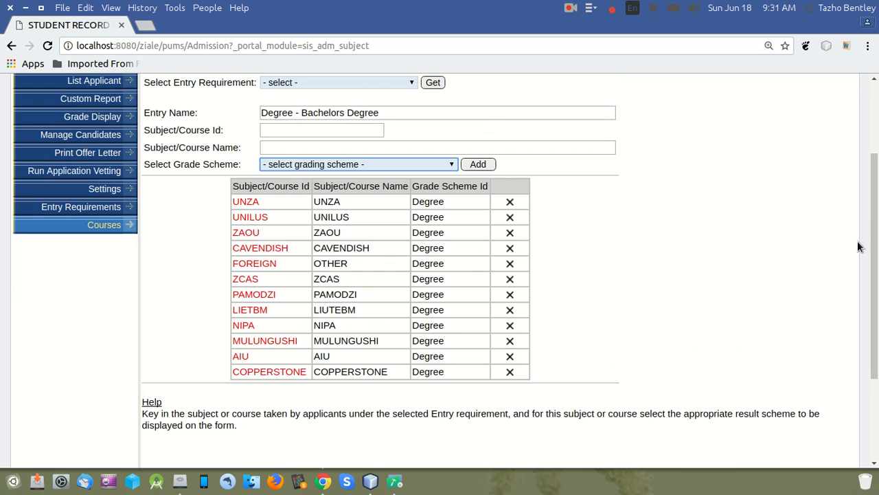
pyautogui.moveTo(874, 254); pyautogui.dragTo(819, 152)
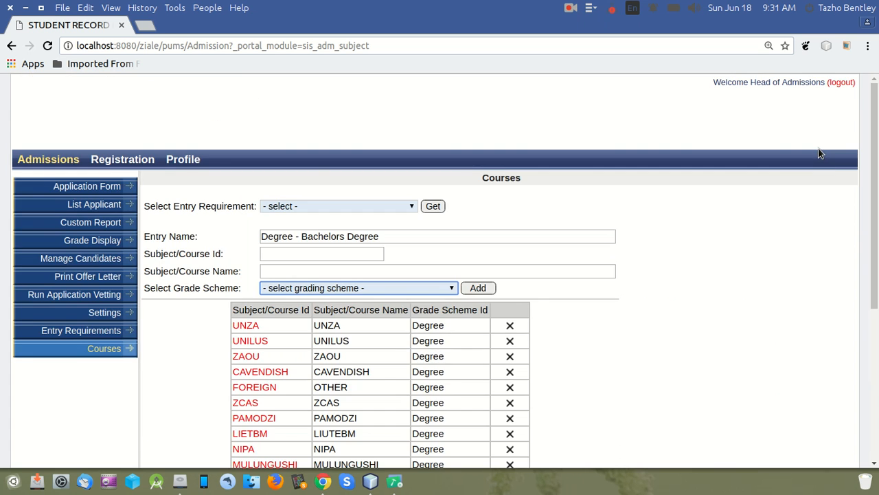
# Open student activation in the registration area and look up the candidate with the previously used application ID
pyautogui.click(129, 162)
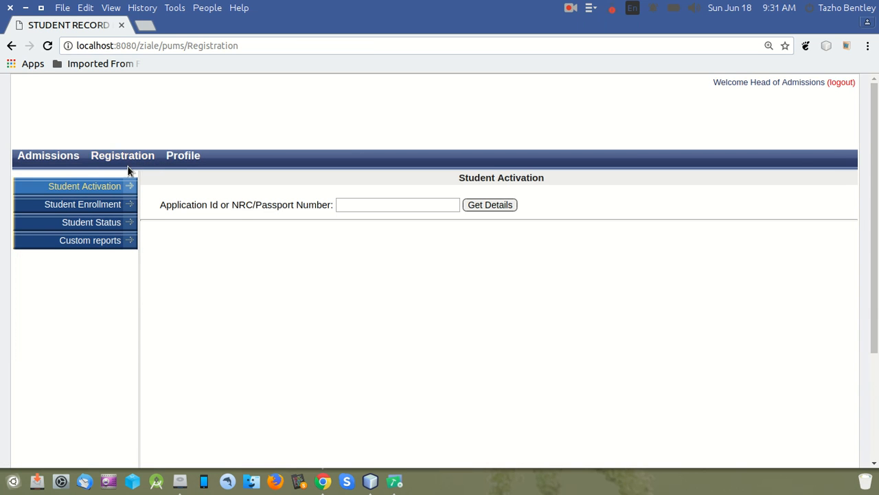
pyautogui.click(402, 205)
pyautogui.click(401, 220)
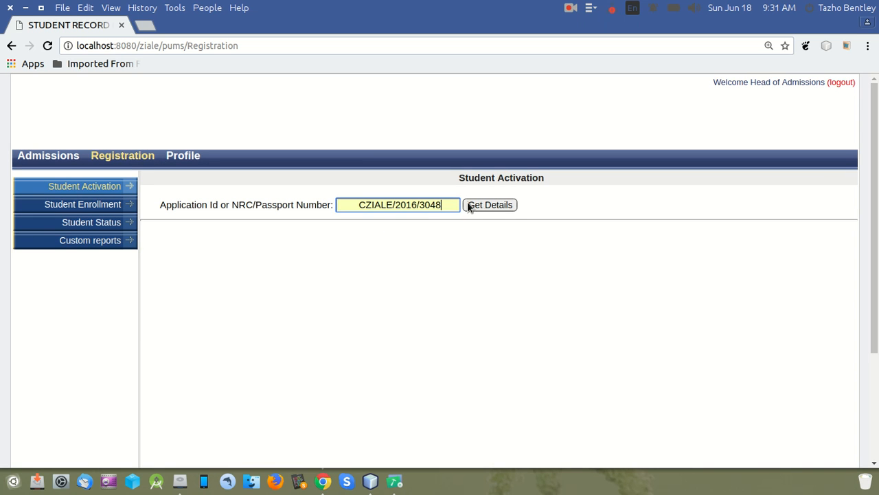
pyautogui.click(492, 205)
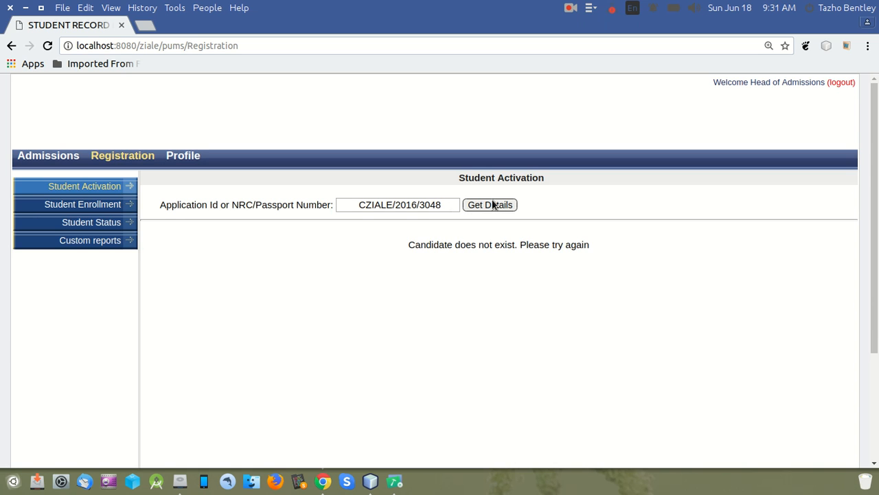
pyautogui.click(52, 155)
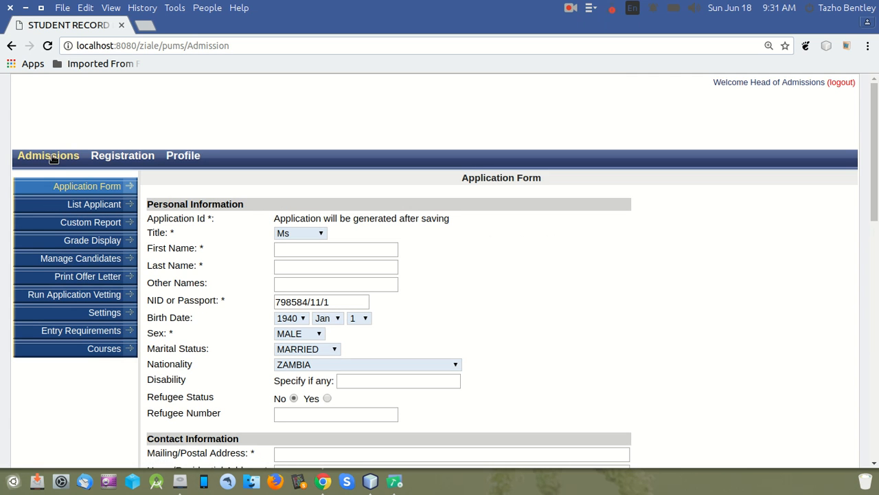
pyautogui.click(116, 156)
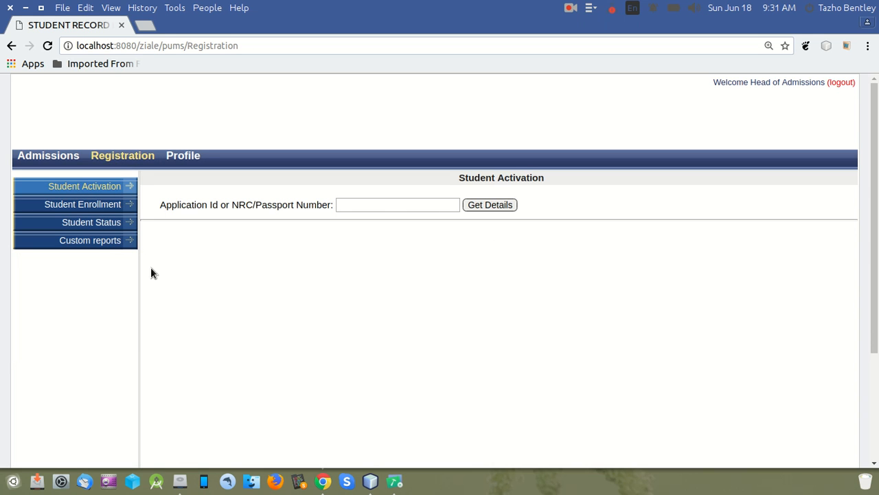
# Open student enrollment, search by student number with the previously used ID, and open the matching student's record
pyautogui.click(94, 204)
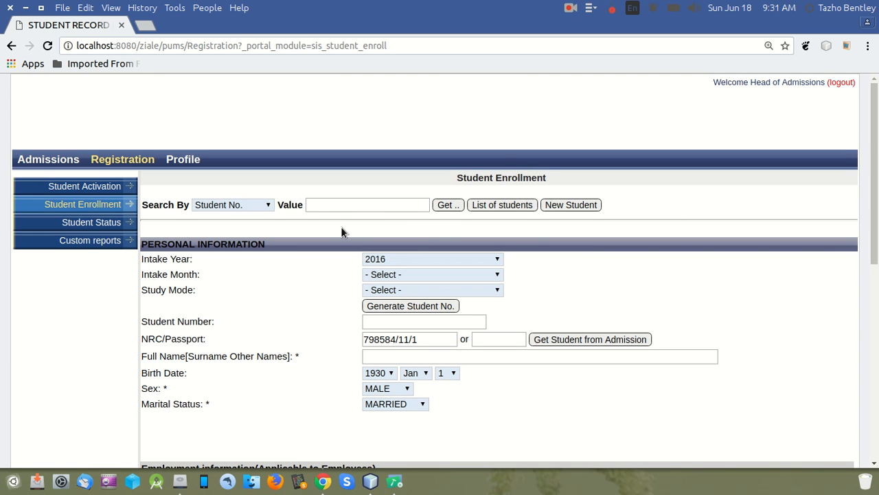
pyautogui.click(365, 205)
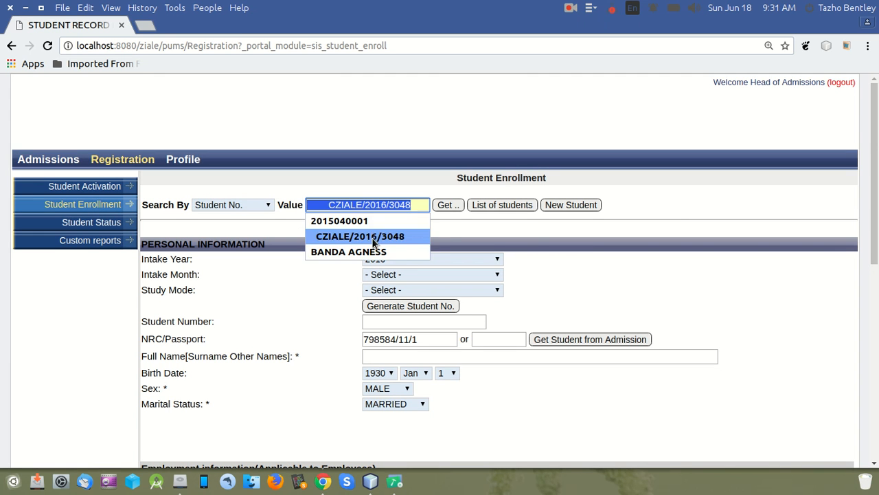
pyautogui.click(375, 237)
pyautogui.click(445, 206)
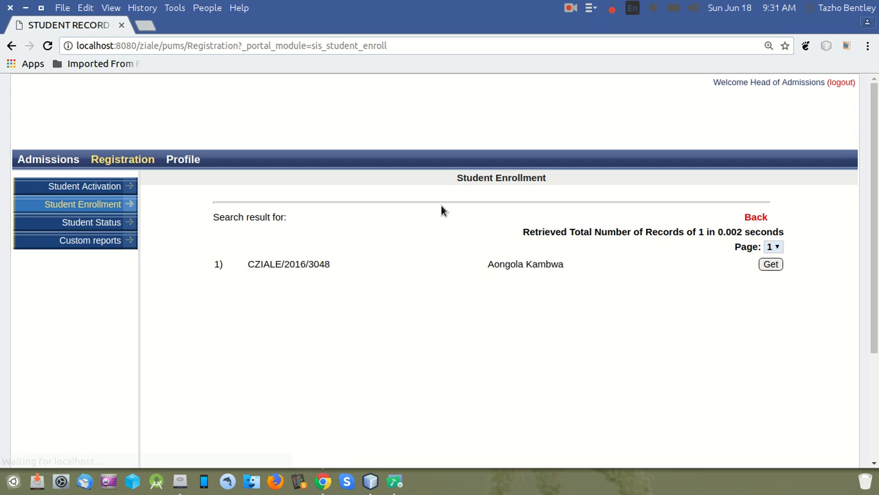
pyautogui.click(771, 265)
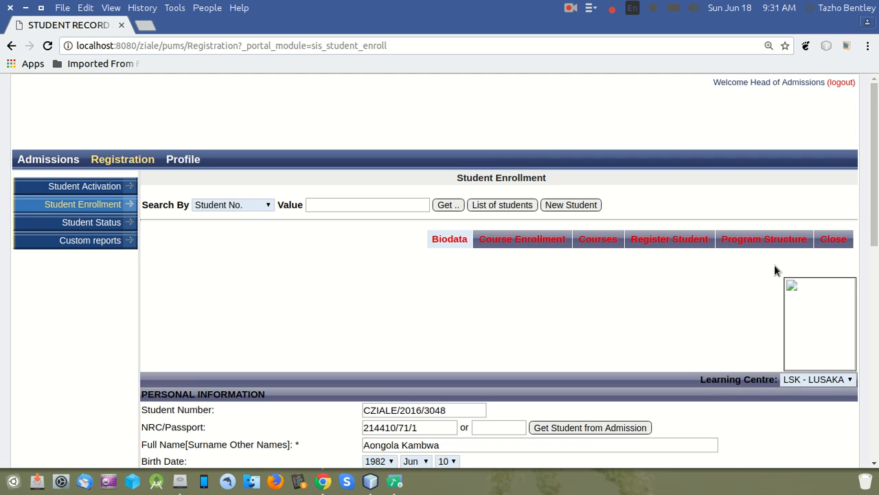
# Review the student's biodata through to the guardian section and examine the course enrollment information
pyautogui.moveTo(878, 167)
pyautogui.mouseDown()
pyautogui.moveTo(876, 452)
pyautogui.moveTo(874, 167)
pyautogui.mouseUp()
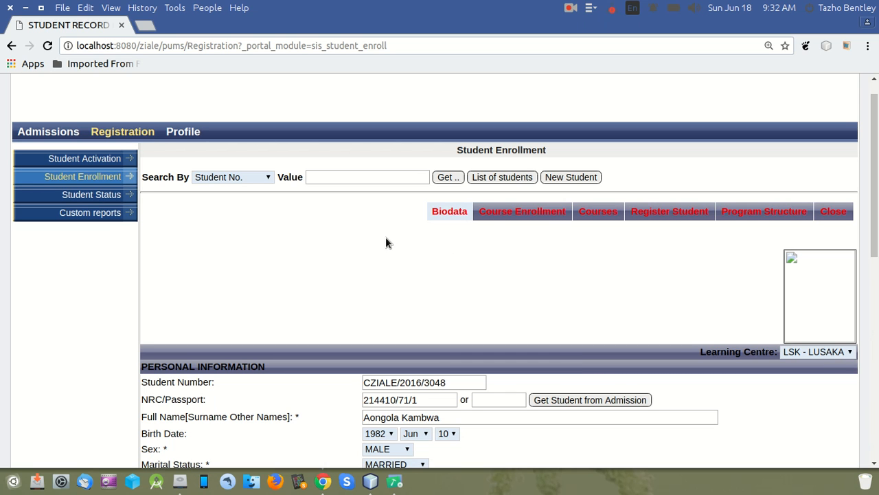
pyautogui.moveTo(875, 176); pyautogui.dragTo(875, 377)
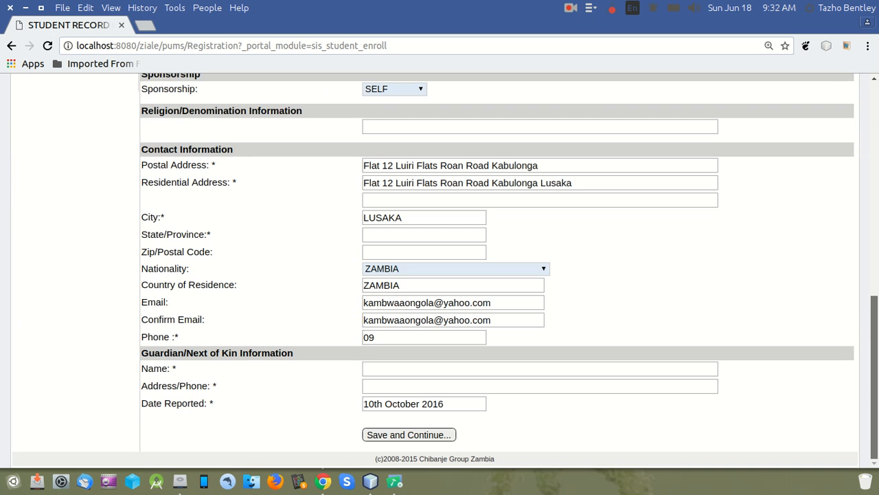
pyautogui.scroll(7, 834, 191)
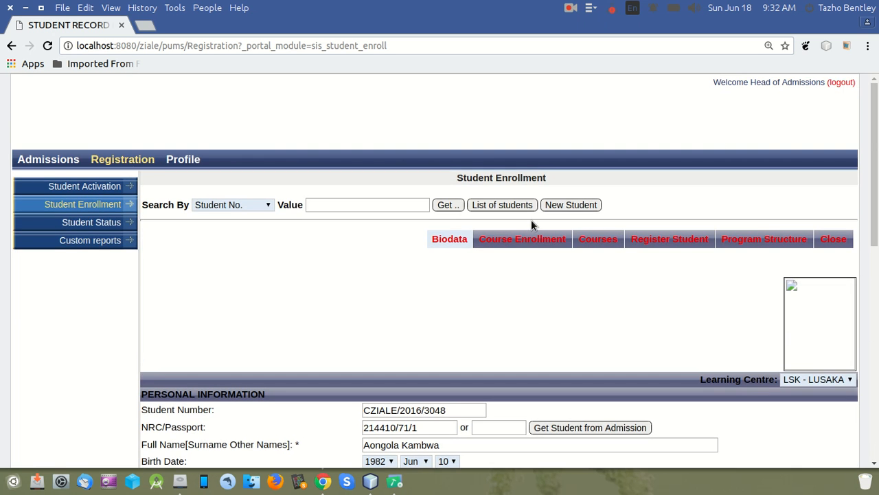
pyautogui.click(535, 240)
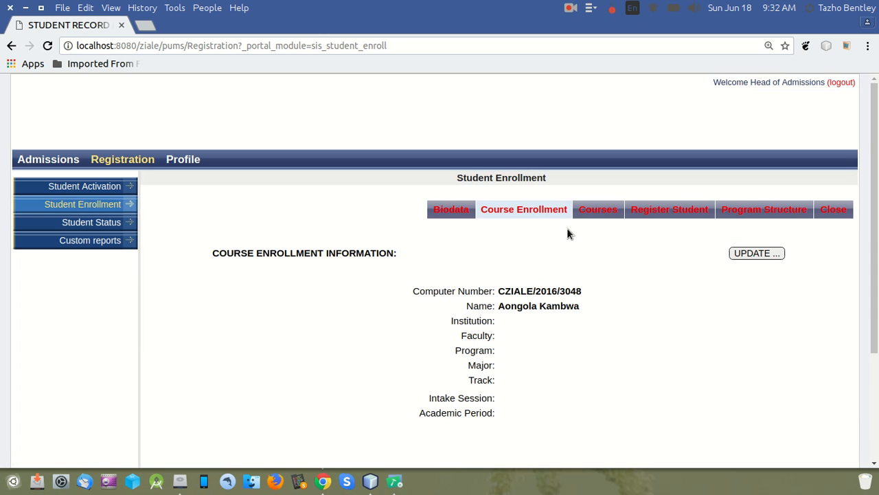
pyautogui.scroll(-3, 687, 288)
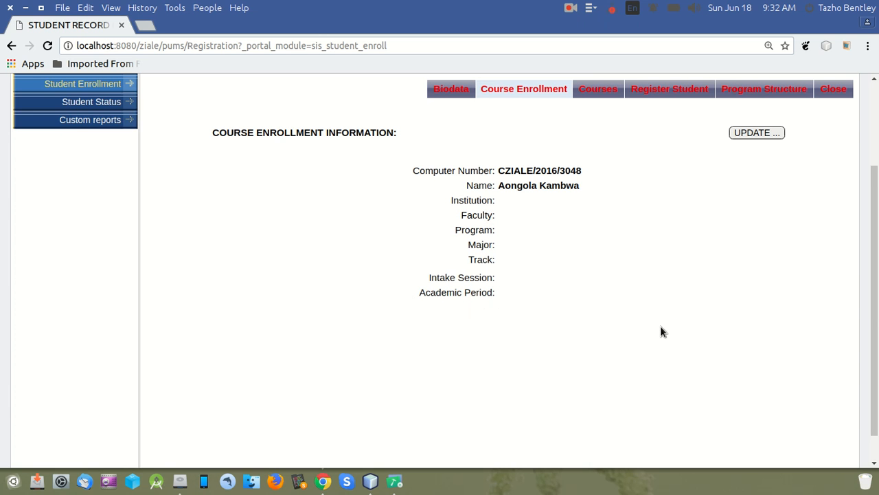
pyautogui.scroll(2, 653, 275)
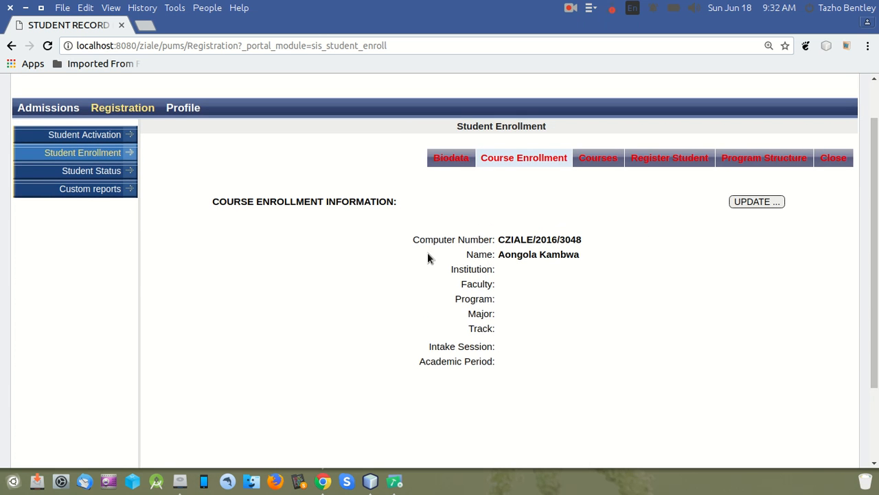
# Open the student's courses and examine the codes, titles, credit hours and statuses, along with the subject status options
pyautogui.click(599, 165)
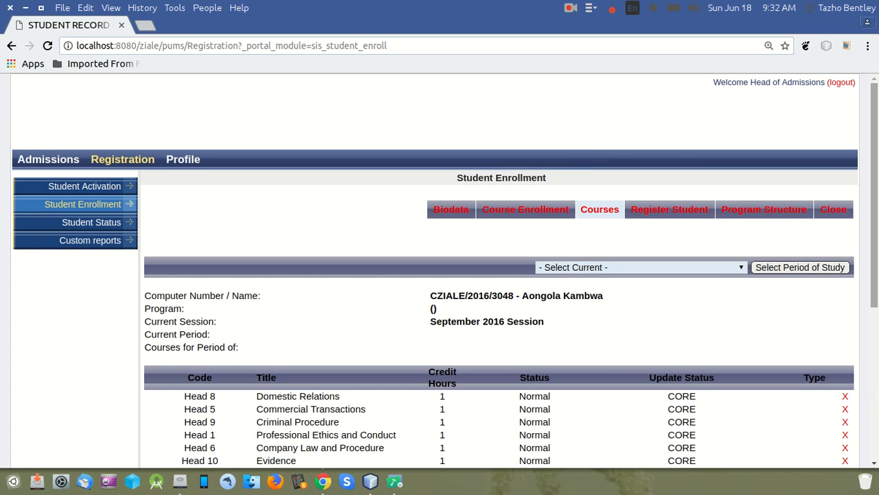
pyautogui.scroll(-4, 677, 210)
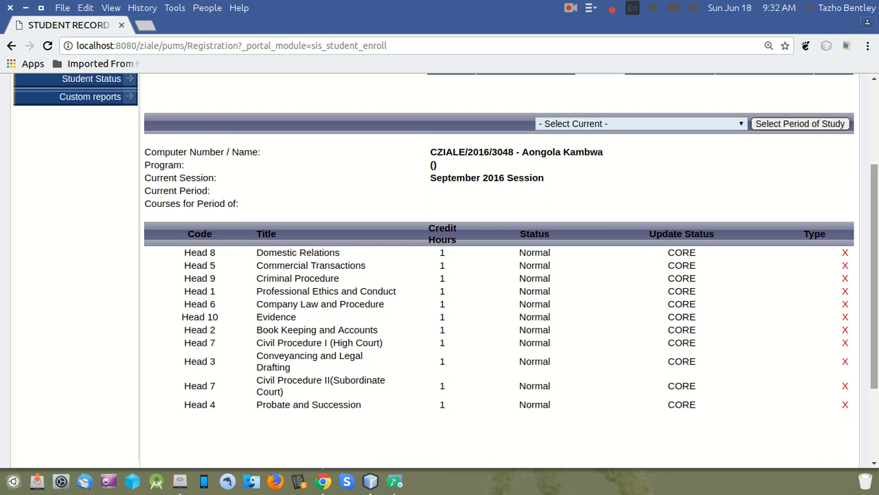
pyautogui.scroll(3, 867, 175)
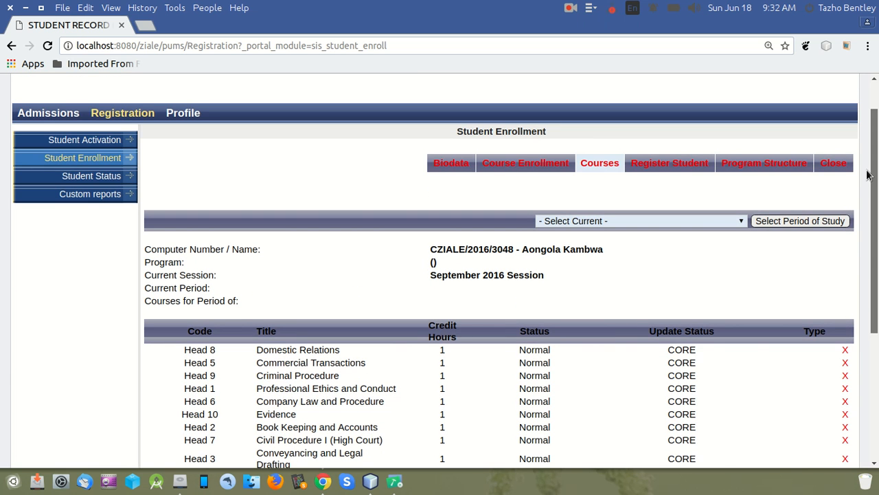
pyautogui.scroll(-4, 868, 176)
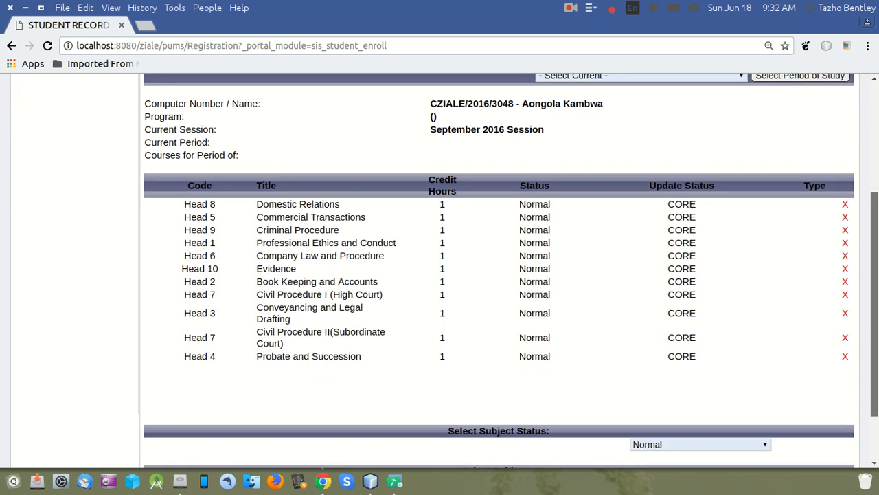
pyautogui.scroll(5, 856, 161)
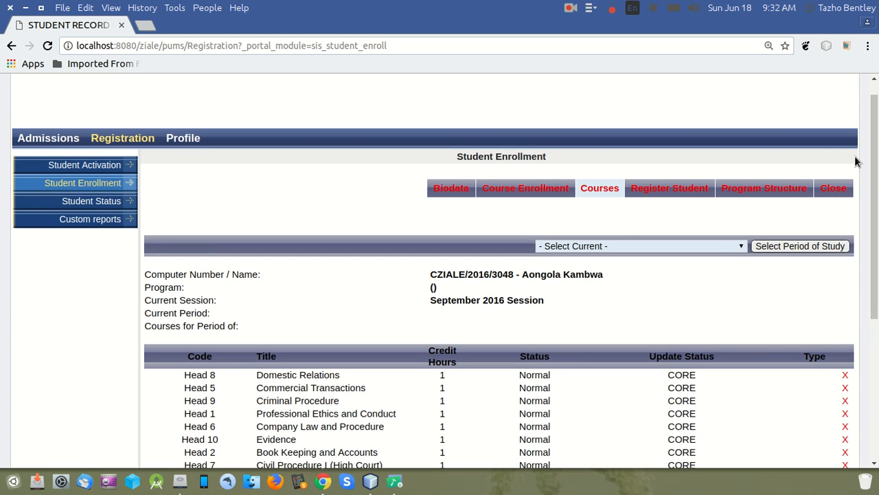
# Try to open the student's registration page, and view the program structure from the student's record instead
pyautogui.click(688, 186)
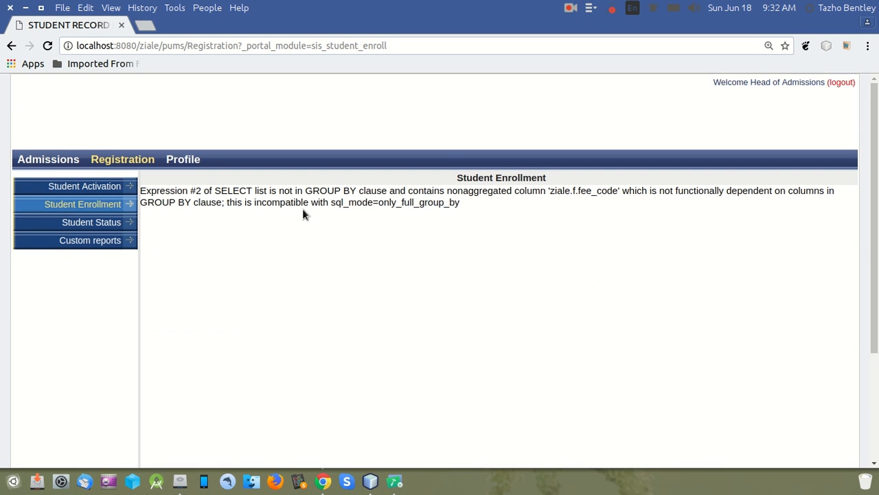
pyautogui.click(11, 46)
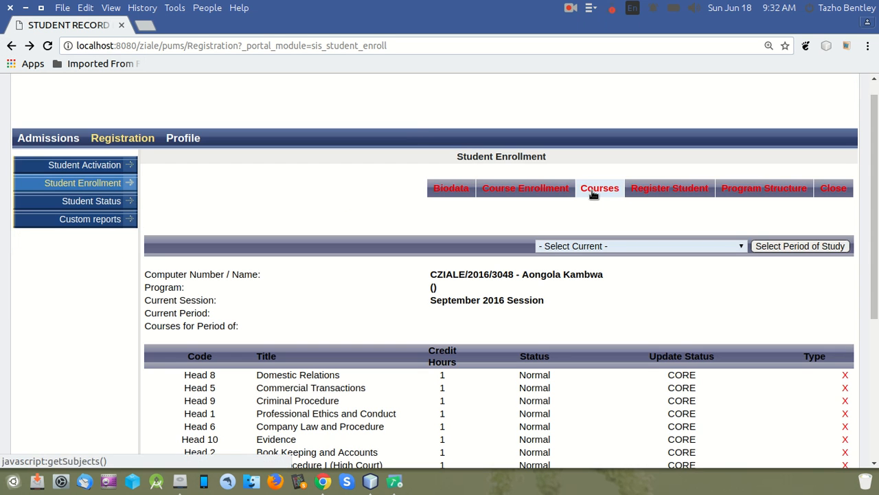
pyautogui.click(779, 195)
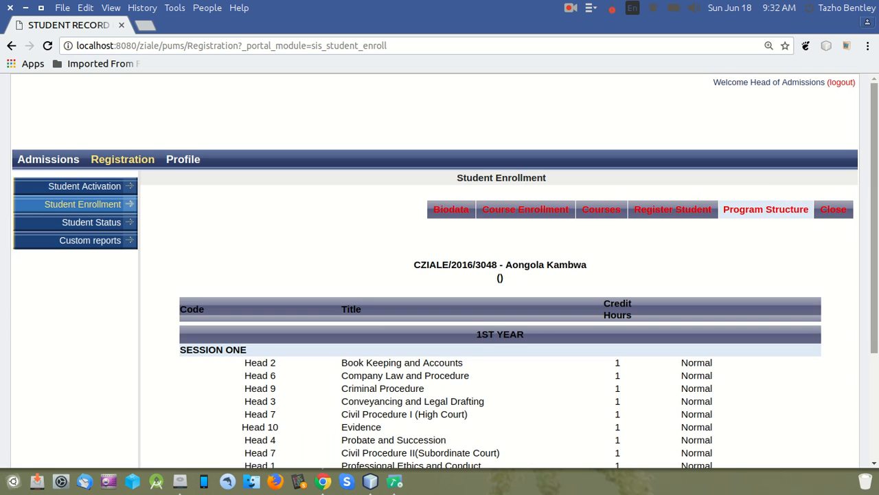
# Examine the first-year, session one courses in the student's program structure, through to the end of the list
pyautogui.scroll(-2, 777, 194)
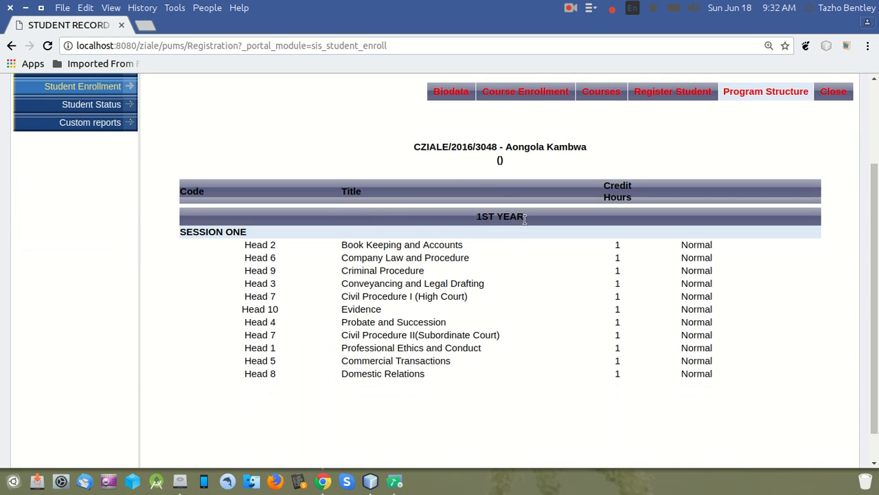
pyautogui.moveTo(523, 217); pyautogui.dragTo(477, 218)
pyautogui.moveTo(310, 395); pyautogui.dragTo(347, 382)
pyautogui.click(517, 414)
pyautogui.scroll(3, 377, 276)
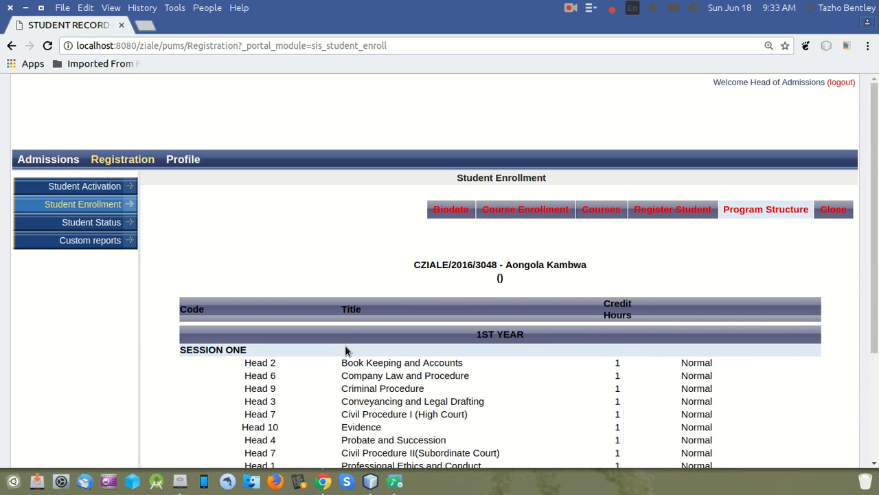
# Open the student status page and retrieve the status of a student using a previously entered student number
pyautogui.click(95, 224)
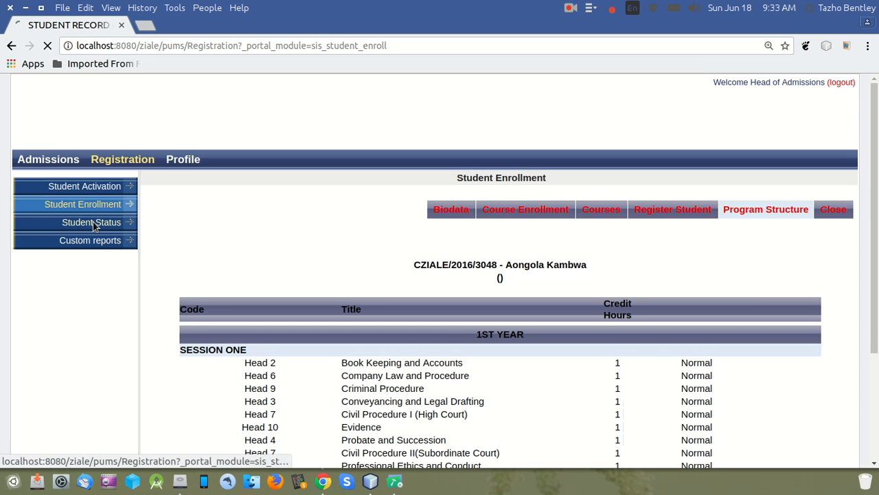
pyautogui.click(307, 209)
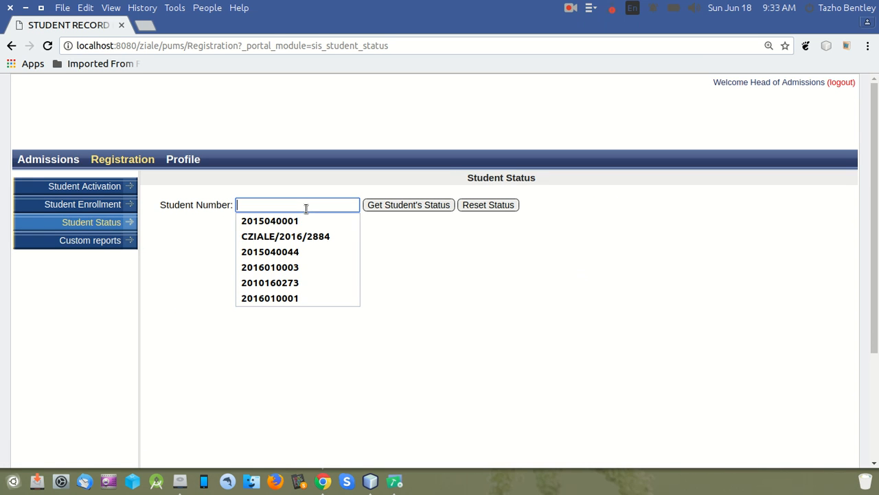
pyautogui.click(309, 237)
pyautogui.click(413, 206)
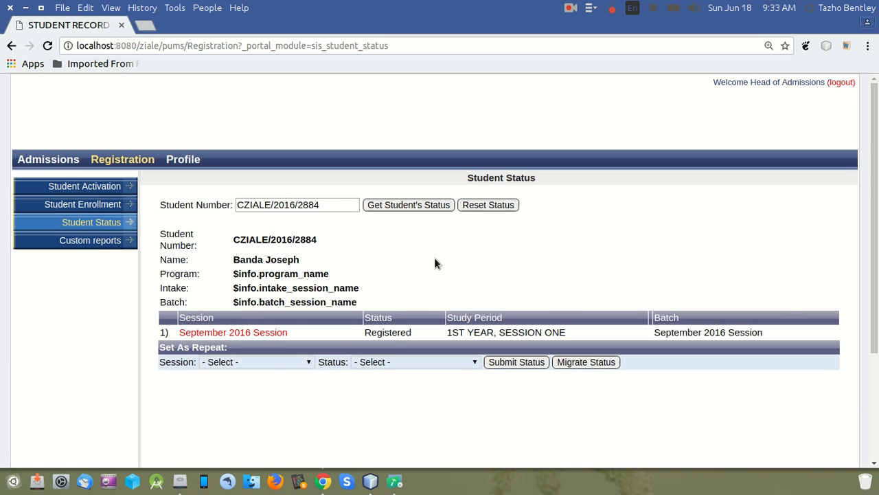
# Choose the status Completed and the September 2016 Session in the student's Set As Repeat section, without submitting
pyautogui.click(402, 362)
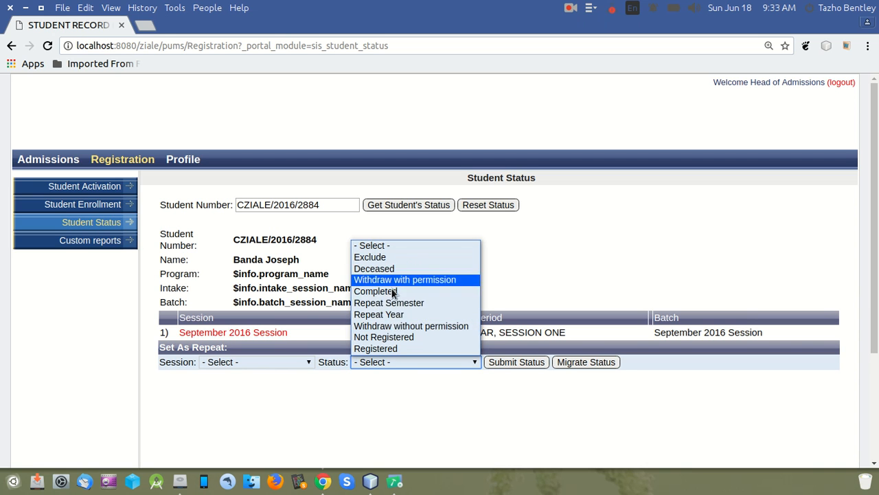
pyautogui.click(431, 292)
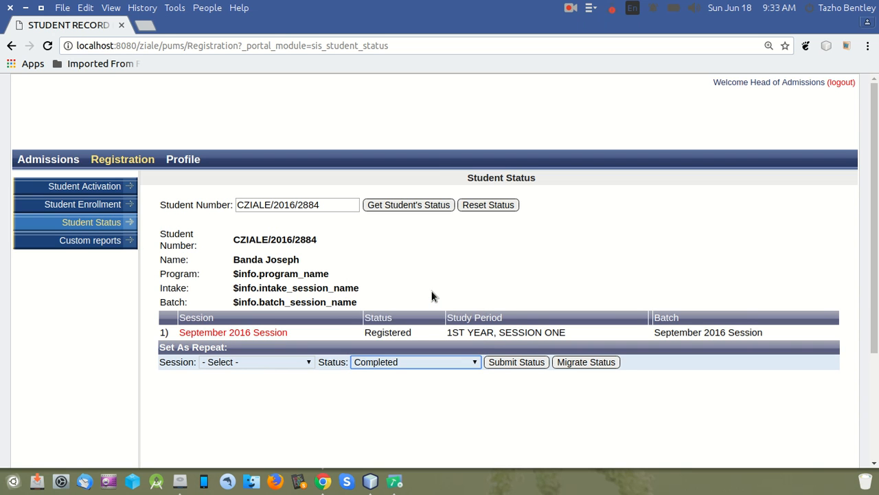
pyautogui.click(252, 360)
pyautogui.click(260, 388)
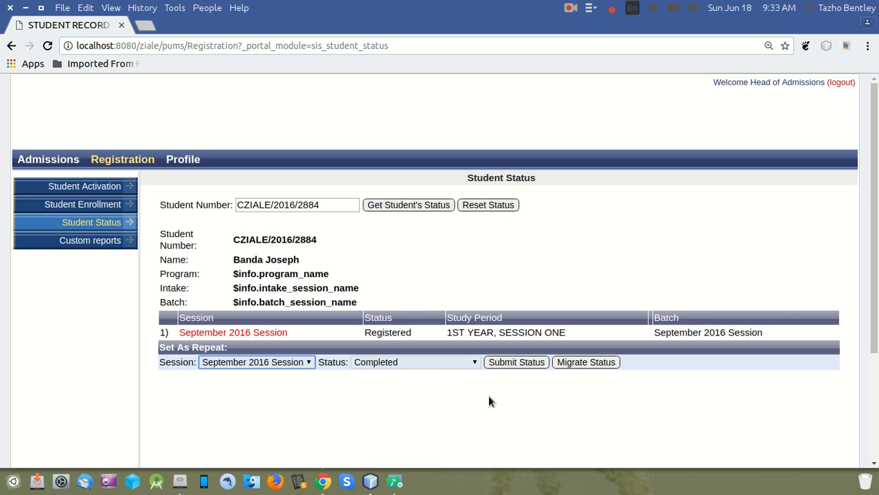
# Open the registration area's custom reports, and view the account's profile page
pyautogui.click(92, 241)
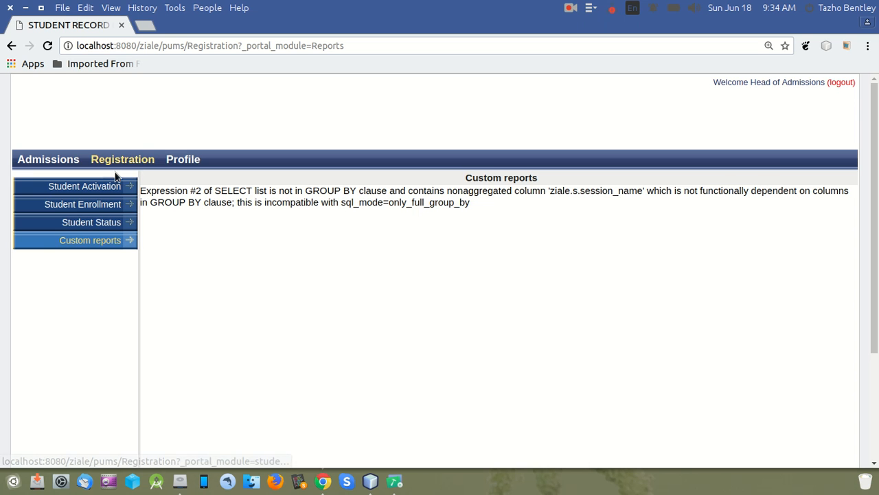
pyautogui.click(183, 159)
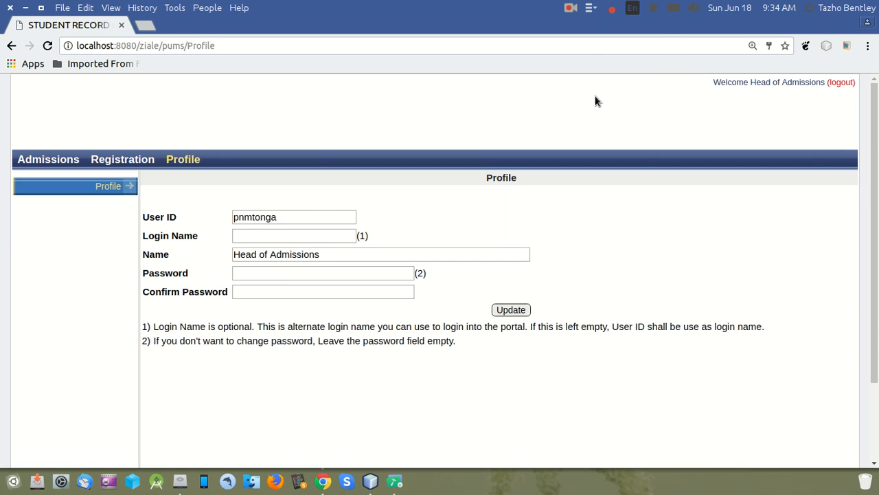
pyautogui.click(570, 9)
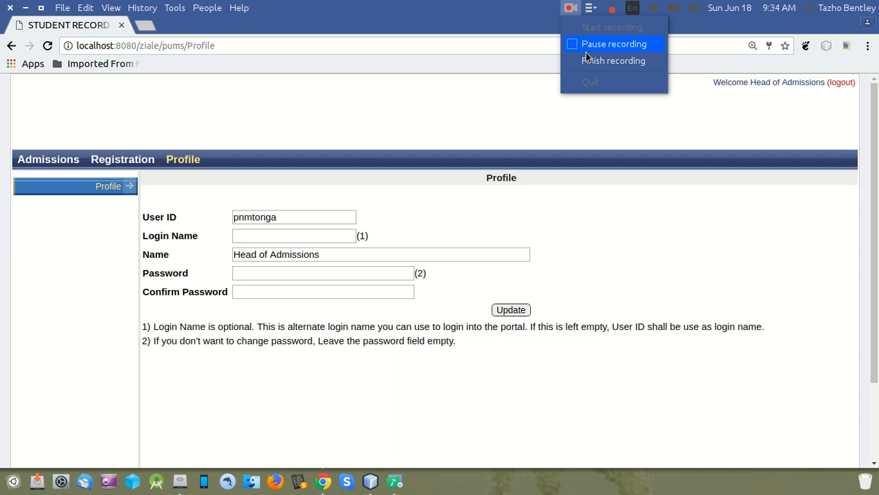